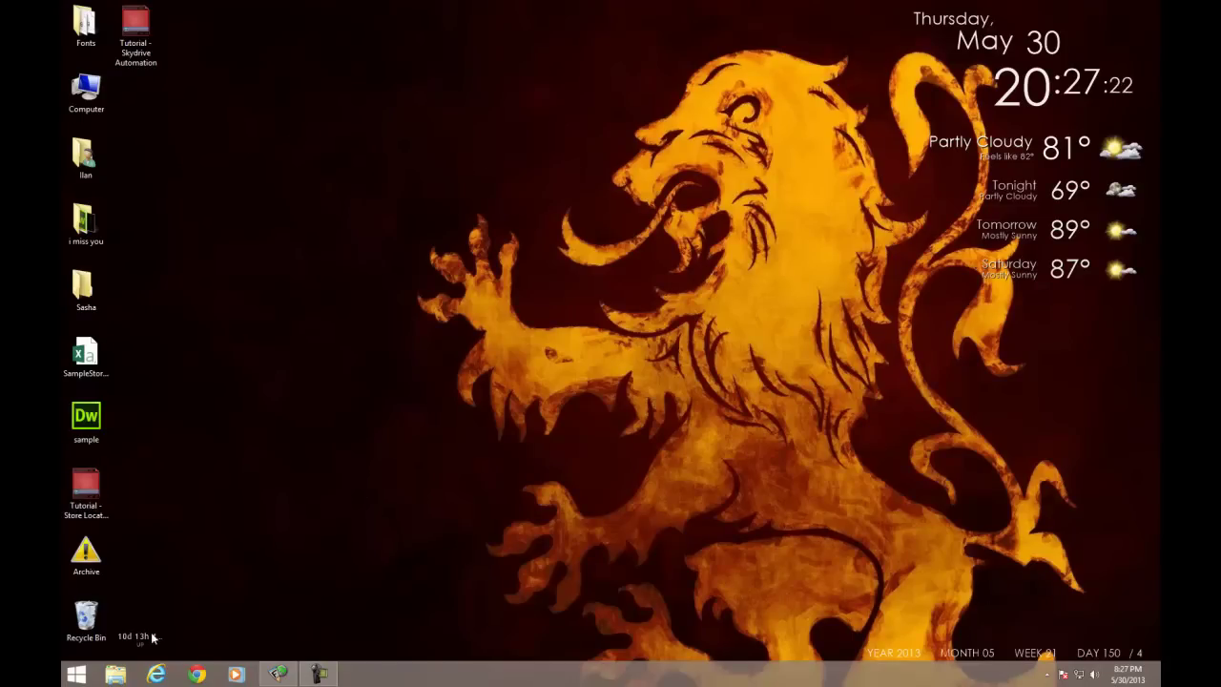
Step: Load the Exchange Admin Center sign-in page at the mail server URL in Internet Explorer and enter the administrator password
{"action": "left_click", "coordinate": [167, 674]}
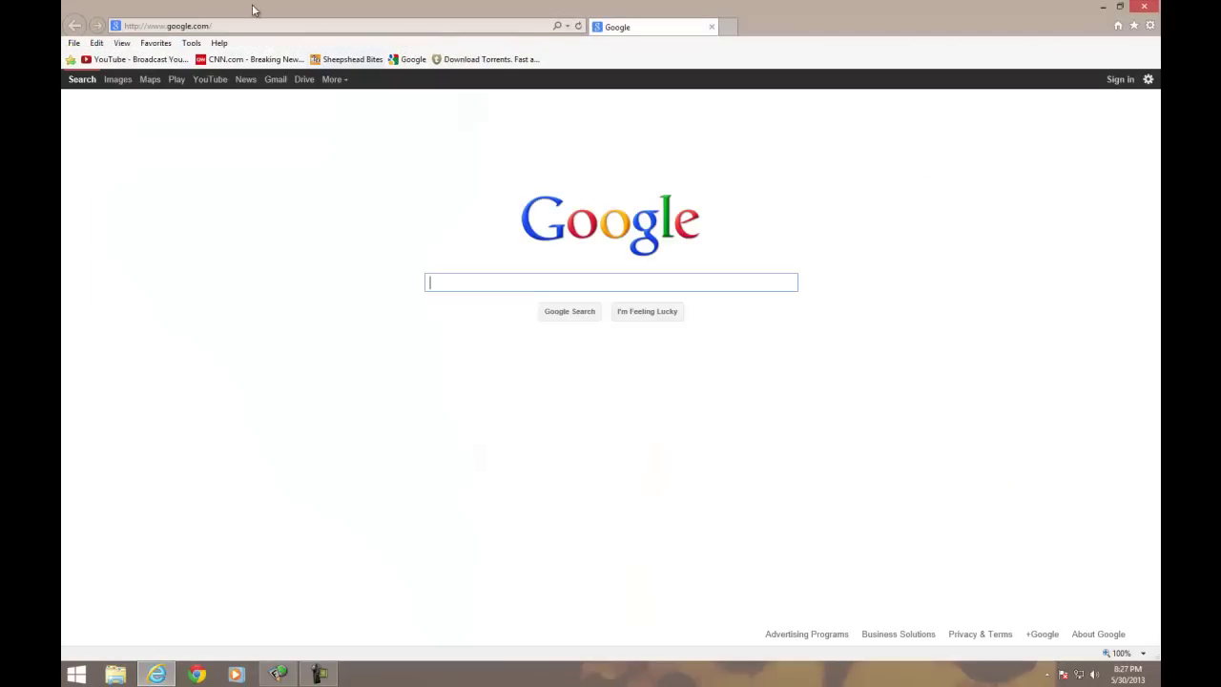
{"action": "left_click", "coordinate": [238, 25]}
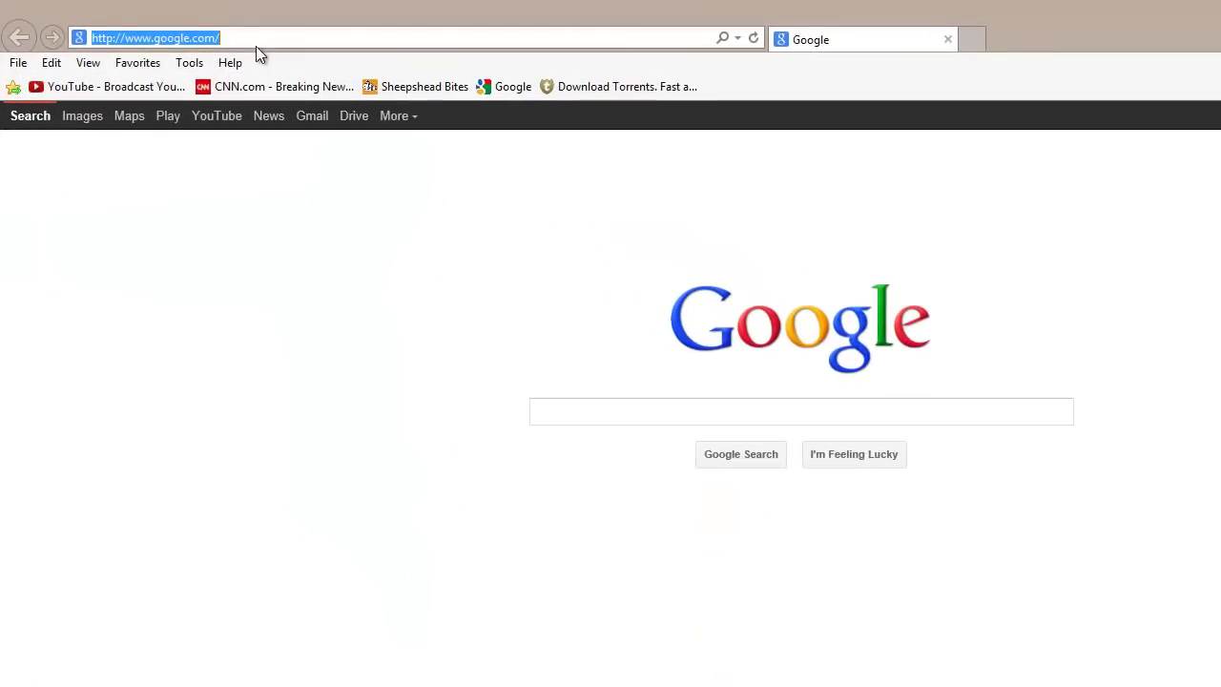
{"action": "type", "text": "h"}
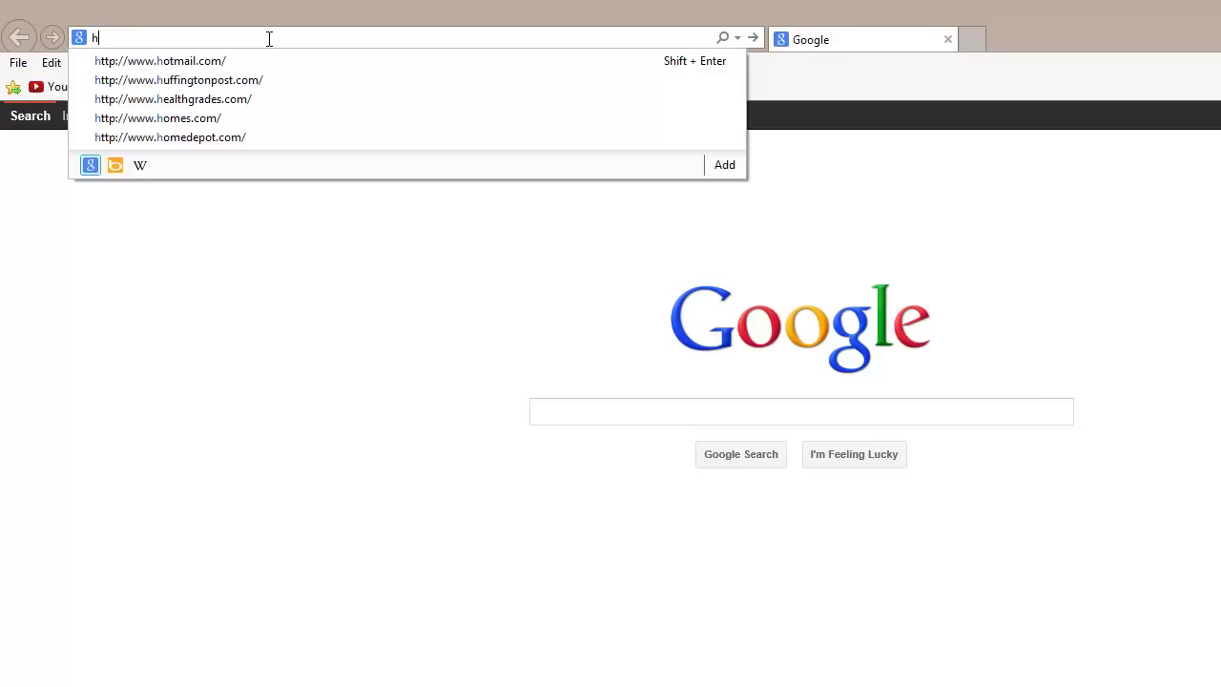
{"action": "type", "text": "ttps://mail."}
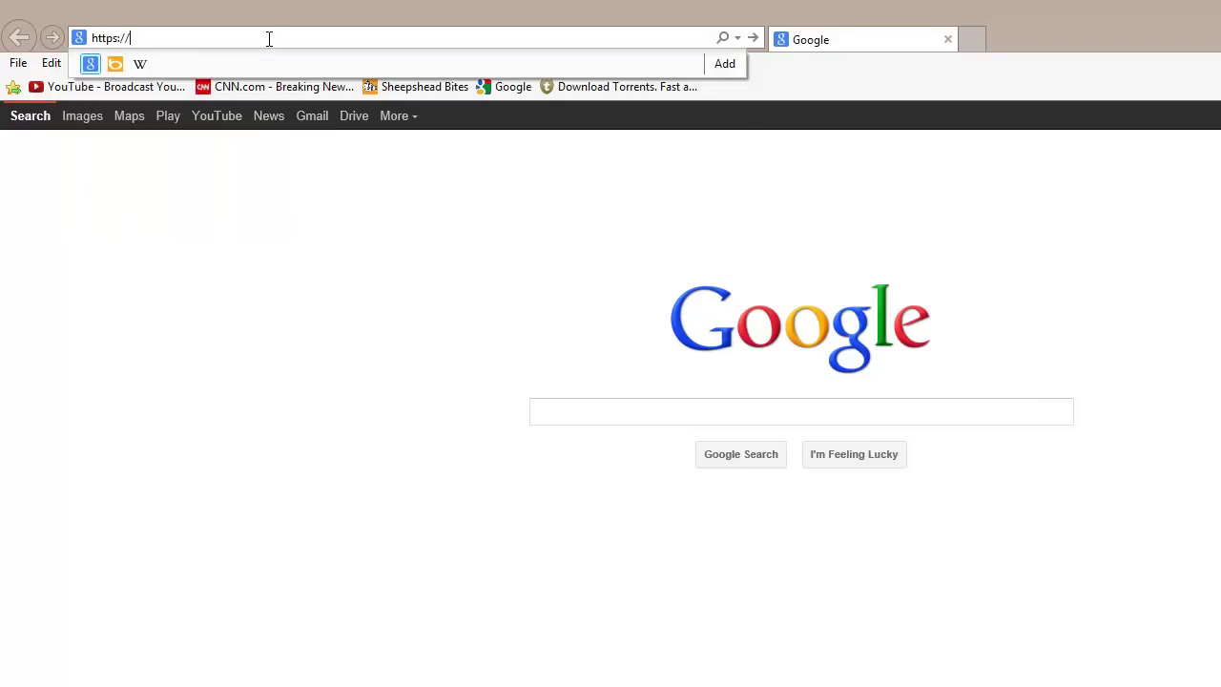
{"action": "key", "text": "Down"}
{"action": "key", "text": "Down"}
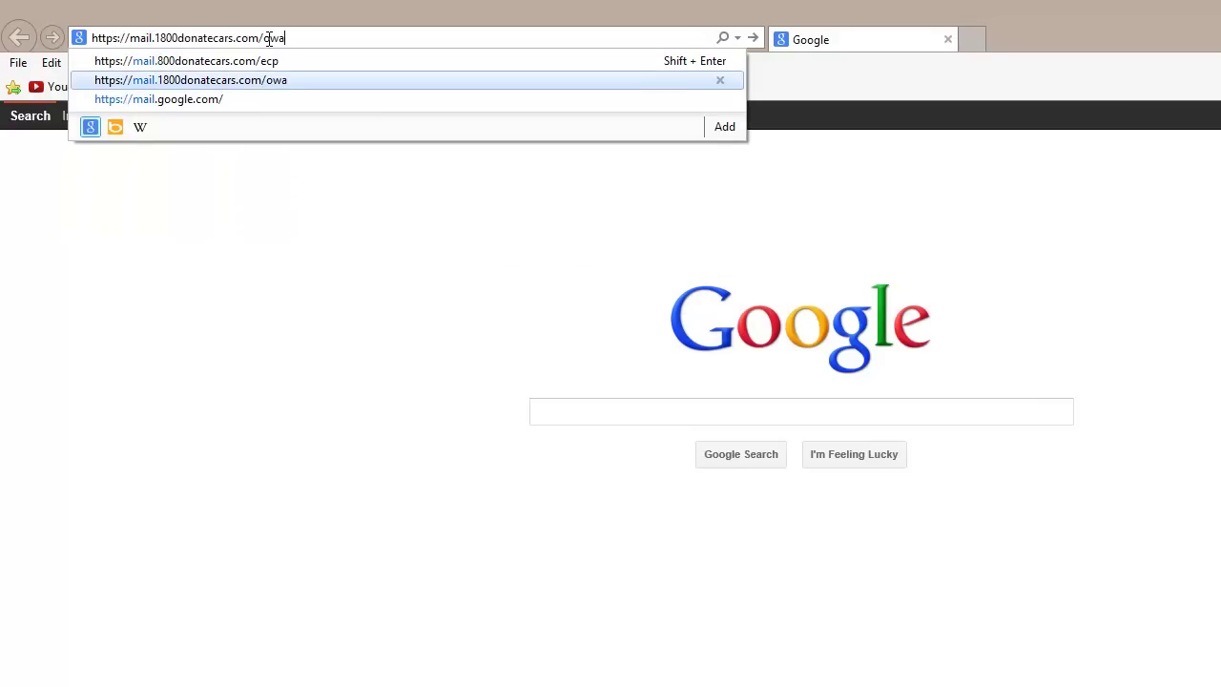
{"action": "key", "text": "Return"}
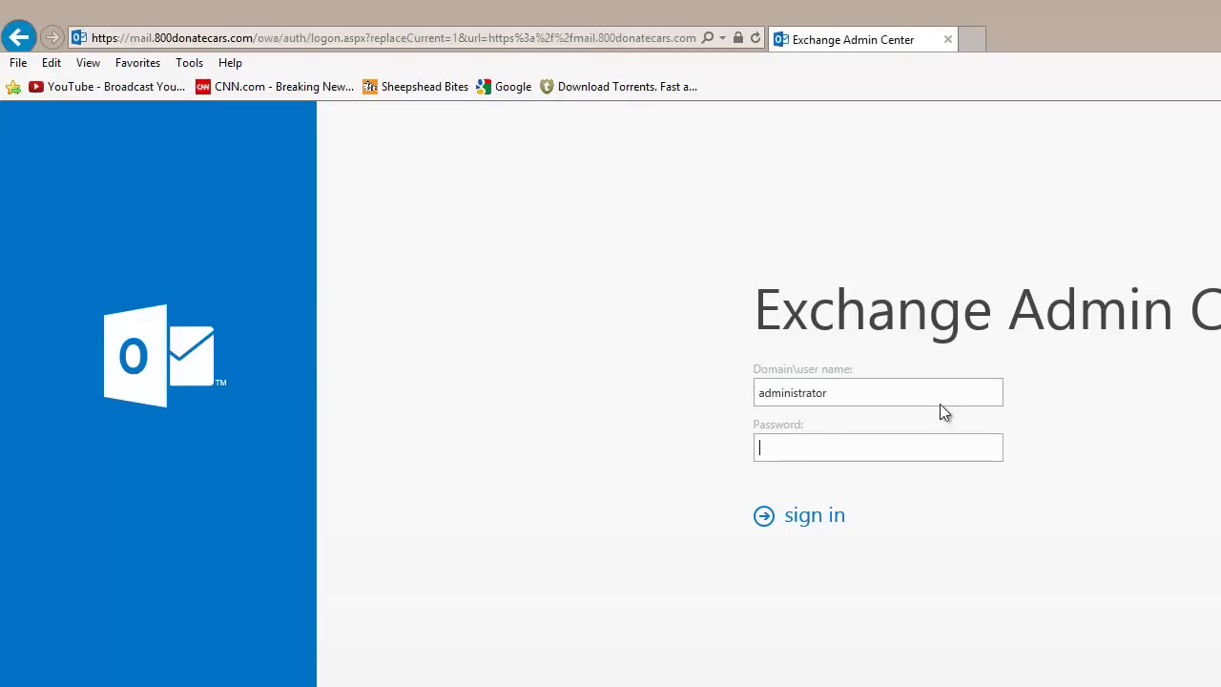
{"action": "type", "text": "***************"}
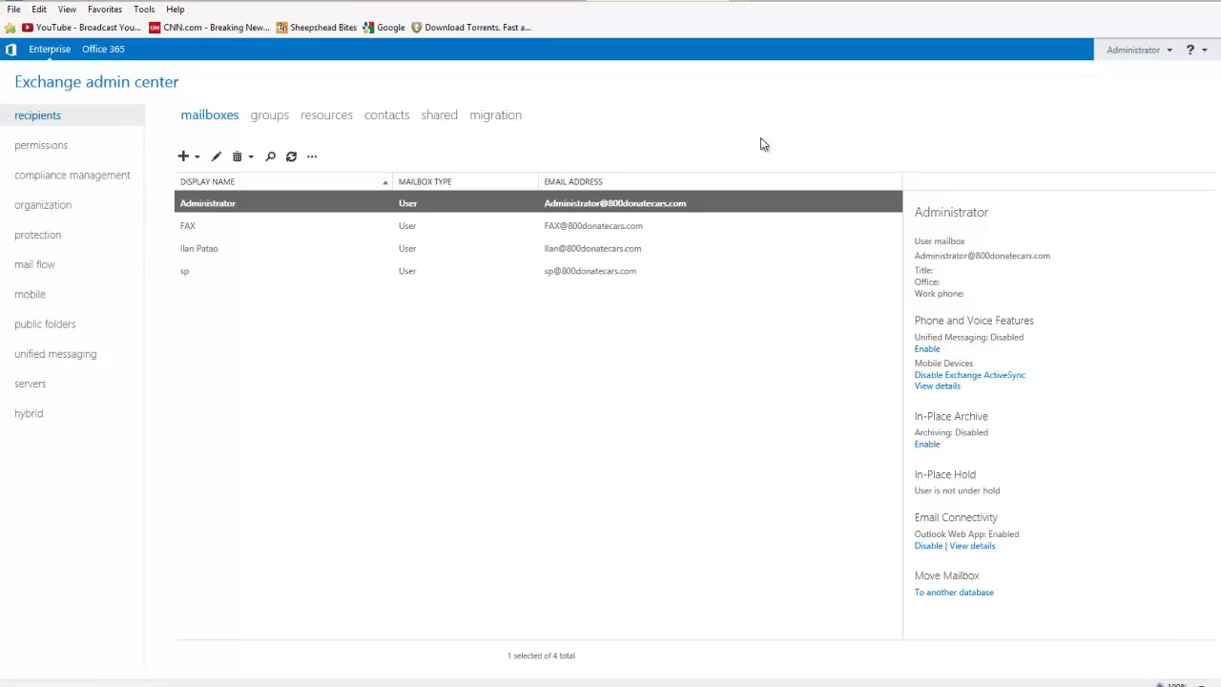
Step: Browse the permissions, compliance management, organization, protection, mail flow and mobile sections
{"action": "left_click", "coordinate": [39, 157]}
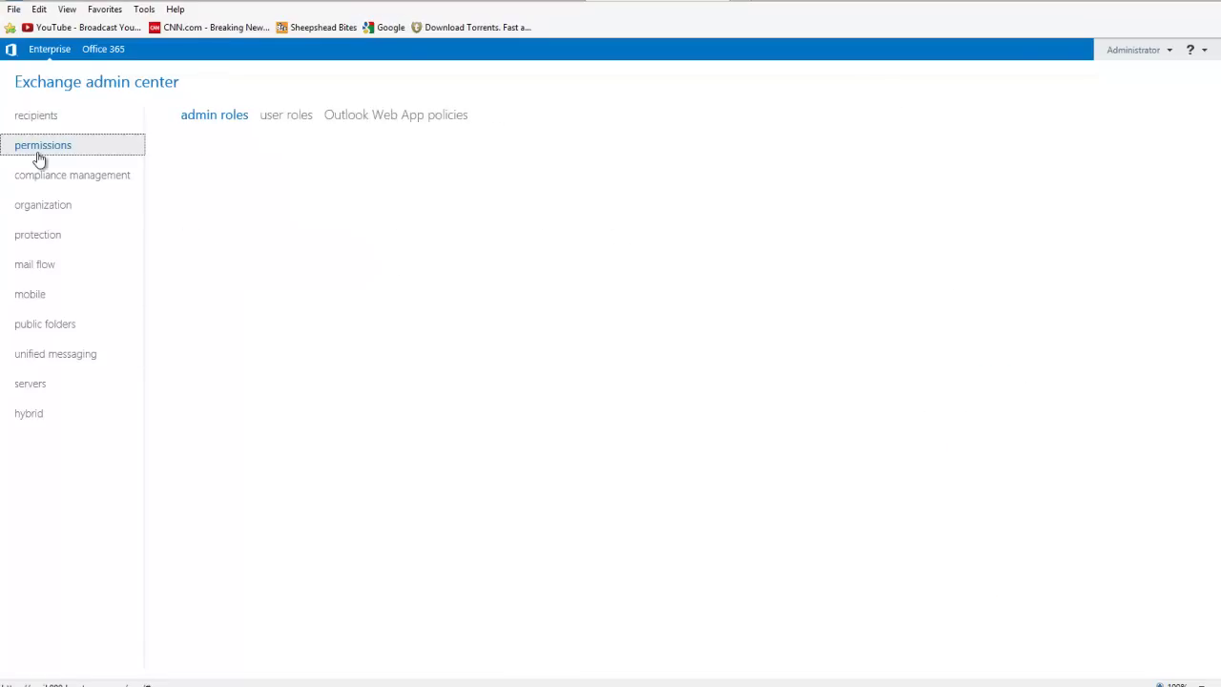
{"action": "left_click", "coordinate": [49, 180]}
{"action": "left_click", "coordinate": [60, 206]}
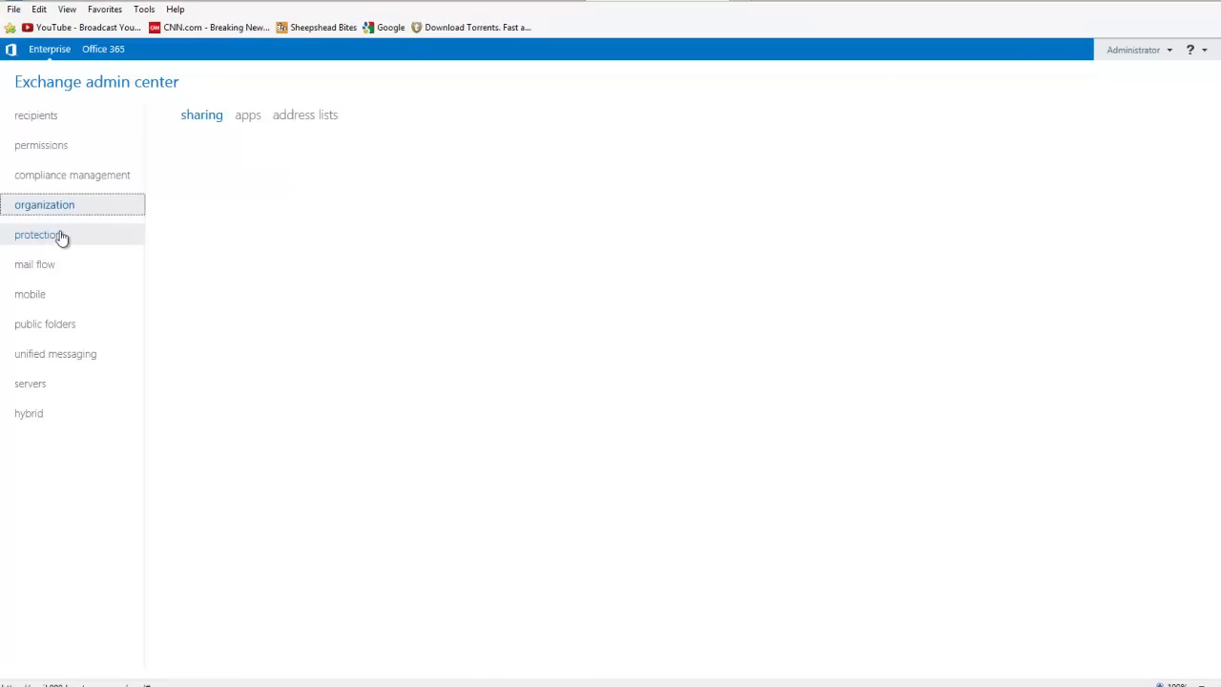
{"action": "left_click", "coordinate": [61, 237]}
{"action": "left_click", "coordinate": [63, 269]}
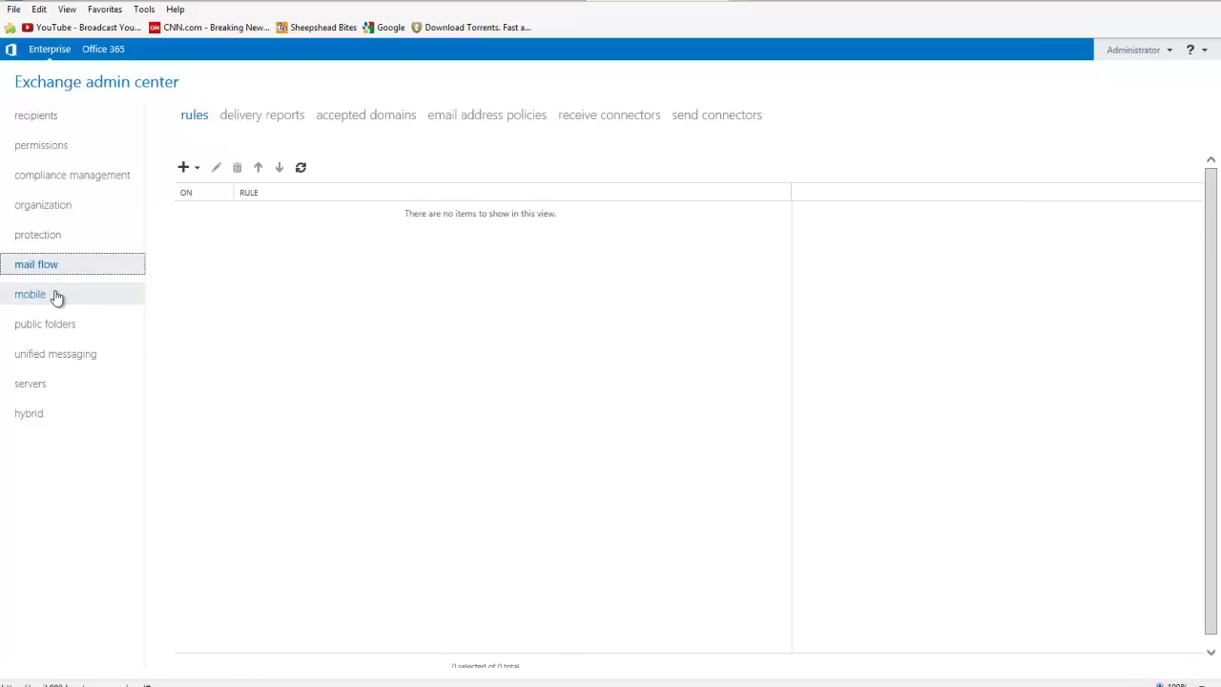
{"action": "left_click", "coordinate": [56, 298]}
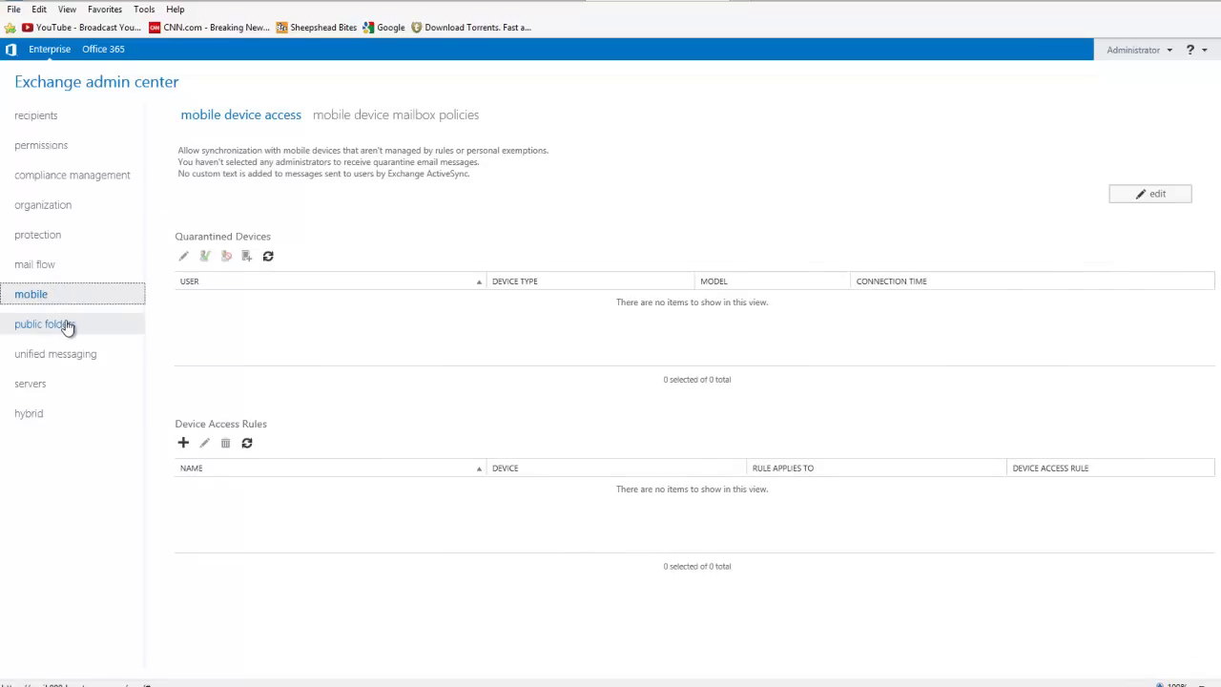
Step: Check public folders, dismiss its mailbox error, view the EXCHSRV server, then return to mailboxes
{"action": "left_click", "coordinate": [68, 327]}
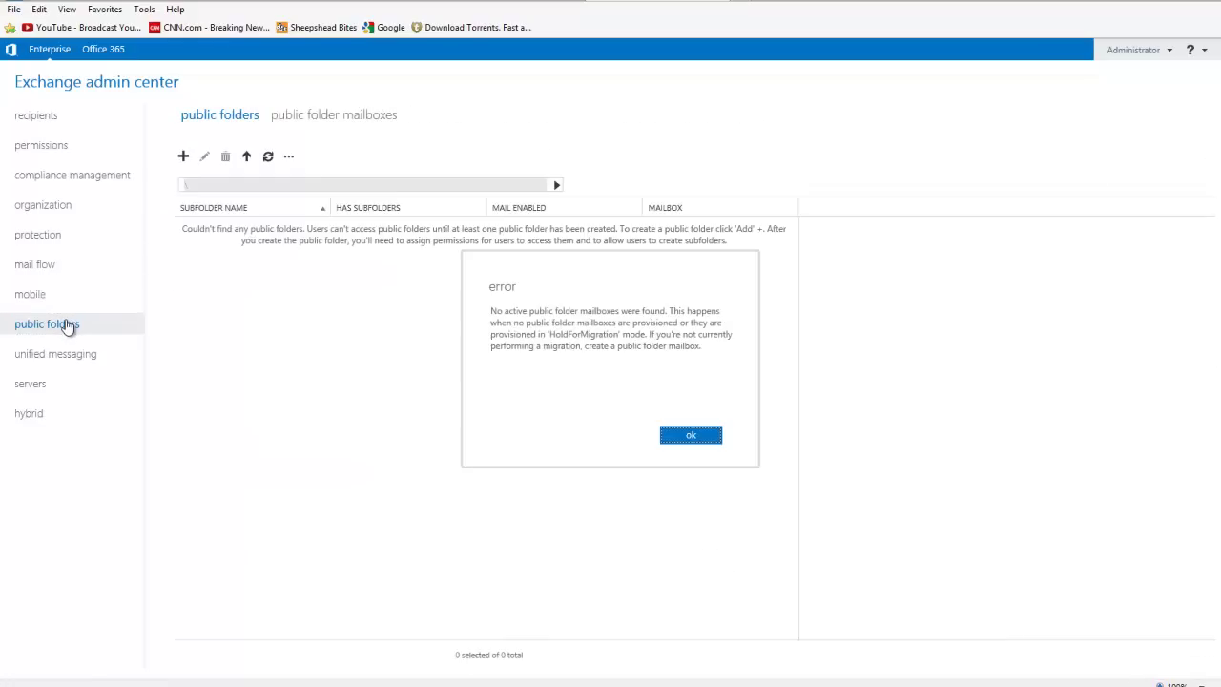
{"action": "left_click", "coordinate": [698, 438]}
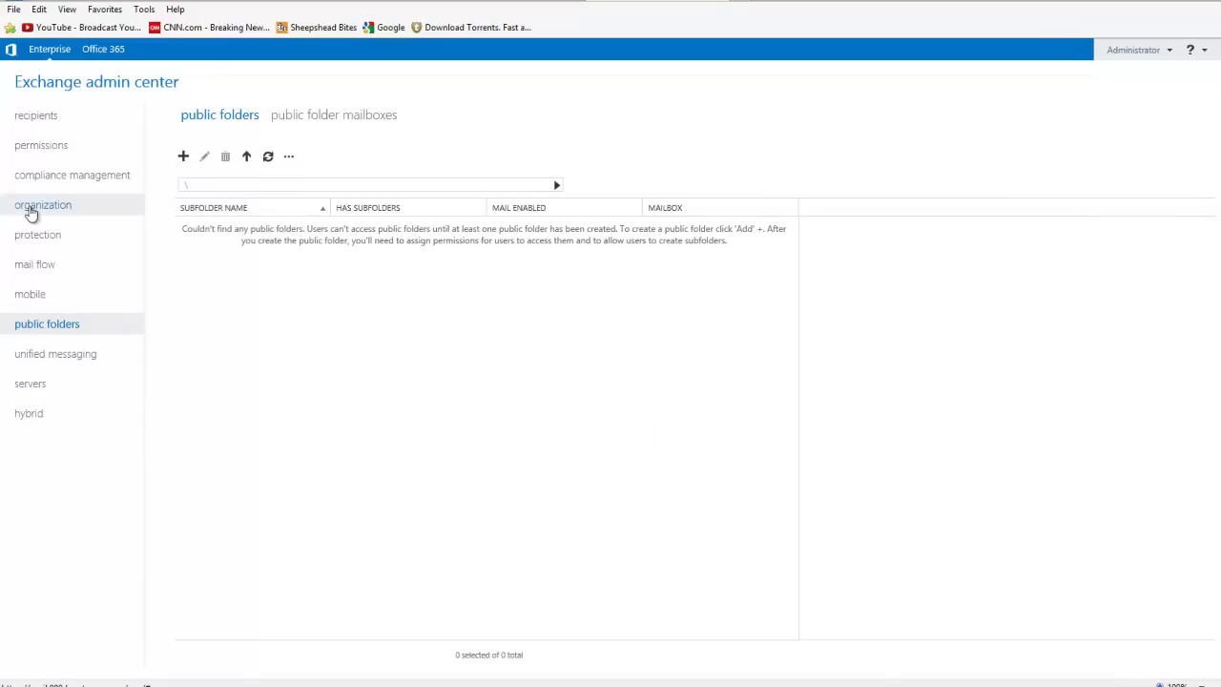
{"action": "left_click", "coordinate": [60, 386]}
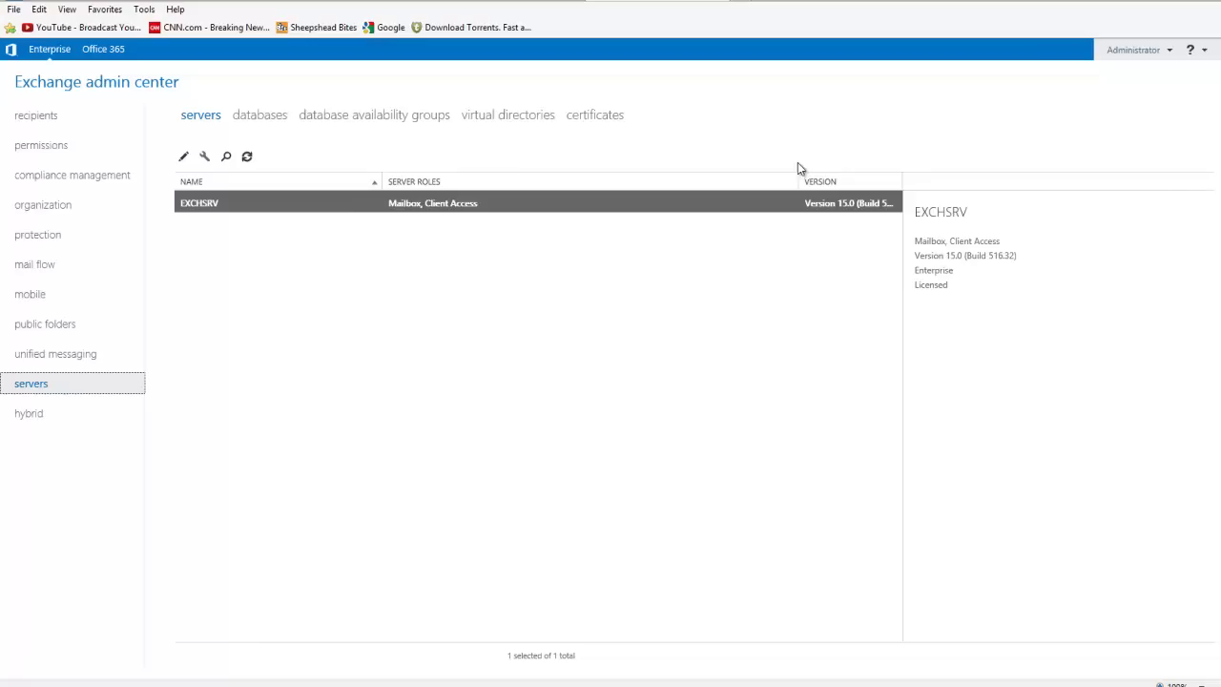
{"action": "left_click", "coordinate": [91, 116]}
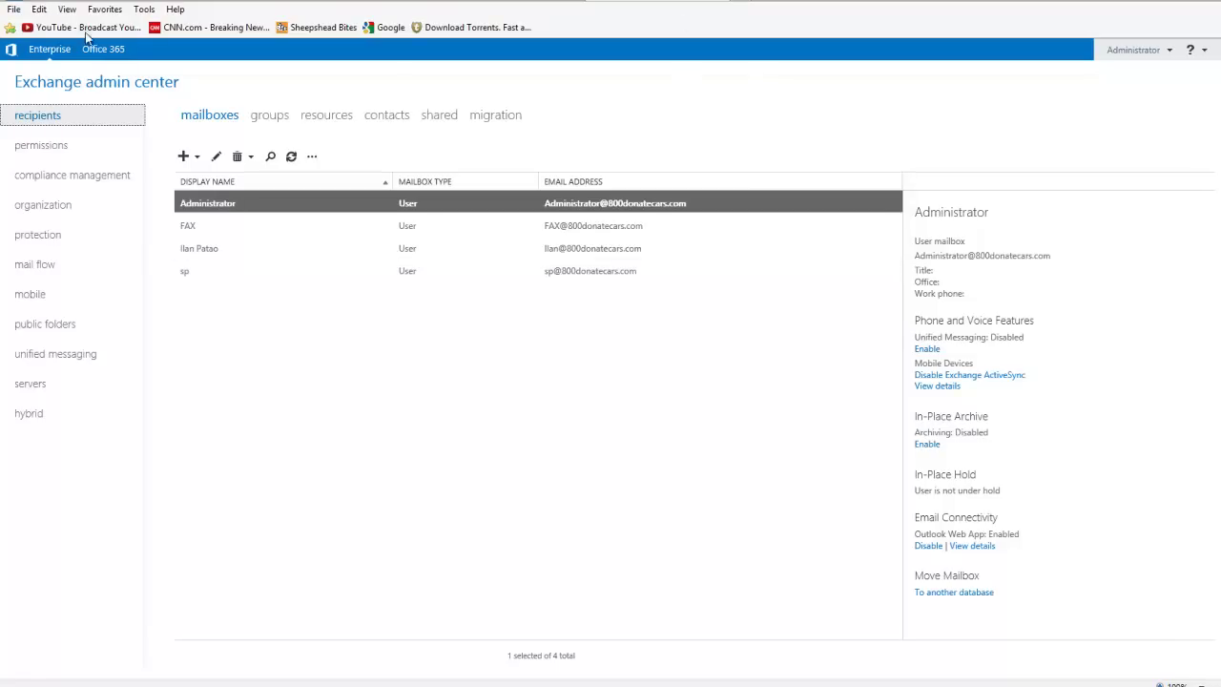
Step: Open the new user mailbox form and scroll through its fields
{"action": "left_click", "coordinate": [183, 157]}
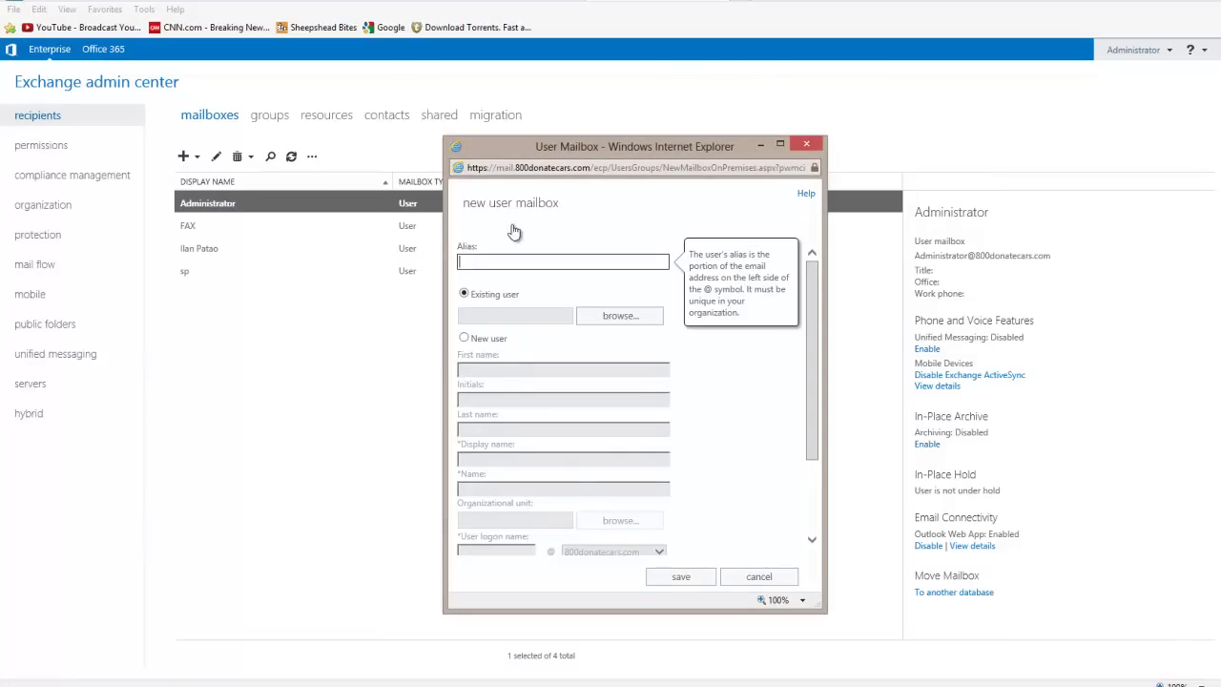
{"action": "scroll", "coordinate": [601, 480], "scroll_direction": "down", "scroll_amount": 2}
{"action": "scroll", "coordinate": [605, 480], "scroll_direction": "down", "scroll_amount": 2}
{"action": "scroll", "coordinate": [757, 467], "scroll_direction": "up", "scroll_amount": 4}
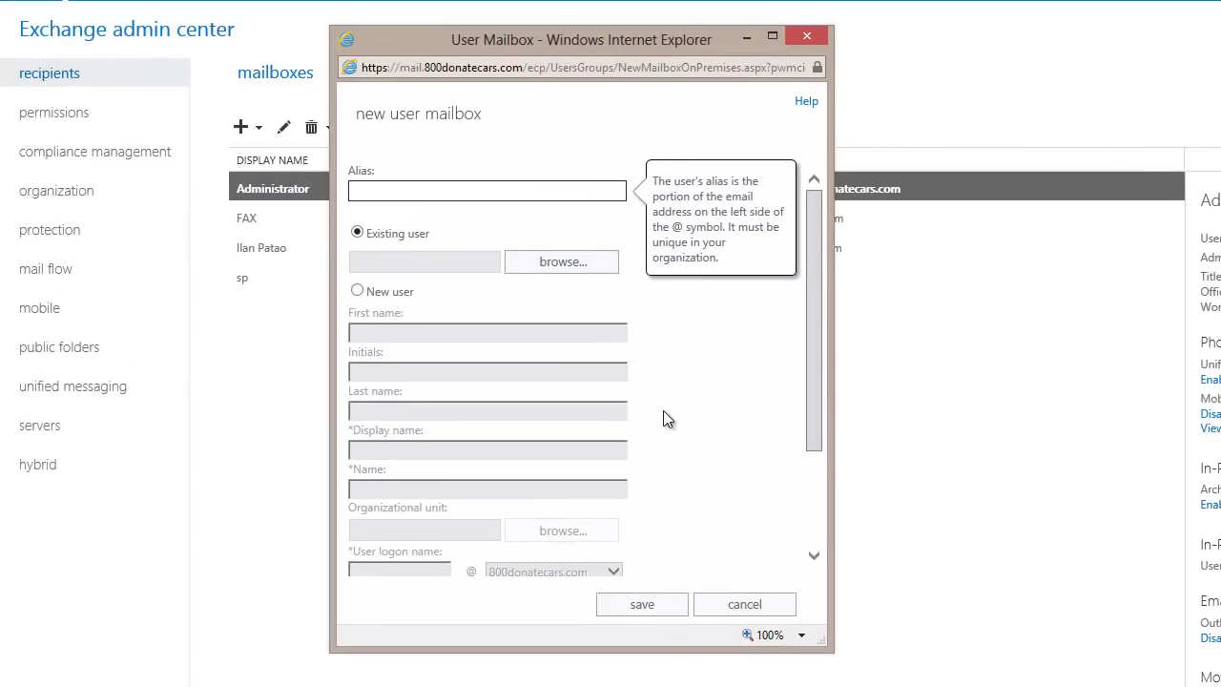
{"action": "scroll", "coordinate": [663, 410], "scroll_direction": "down", "scroll_amount": 2}
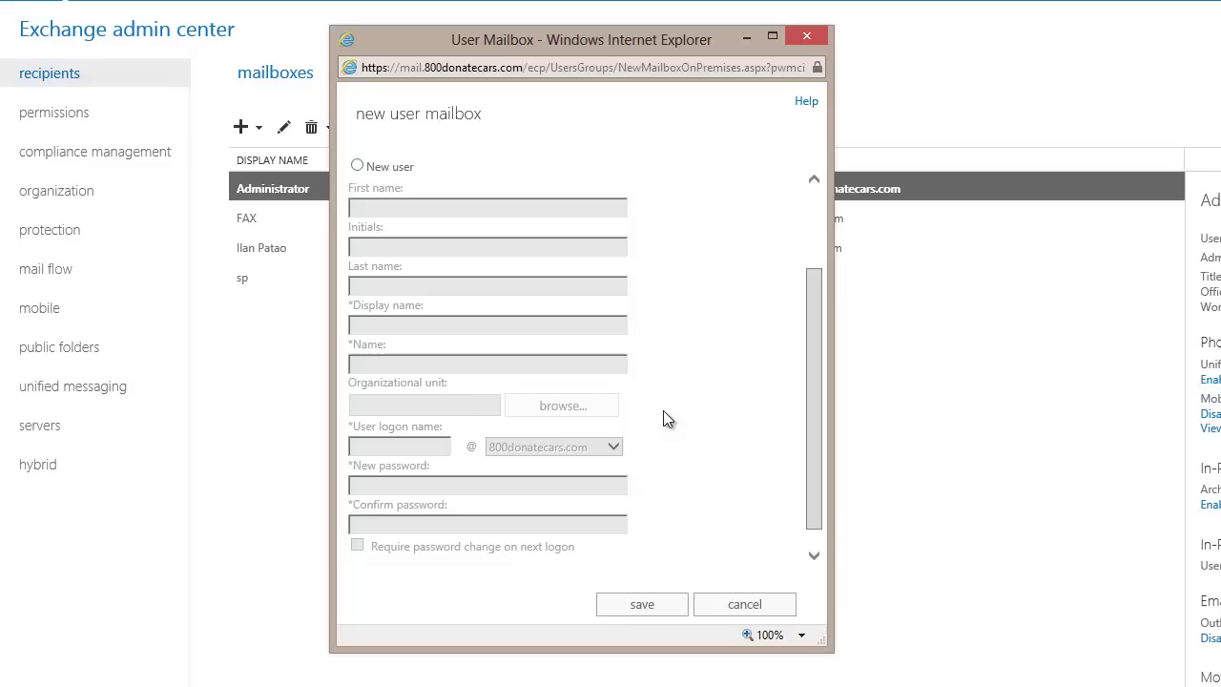
{"action": "scroll", "coordinate": [662, 410], "scroll_direction": "up", "scroll_amount": 2}
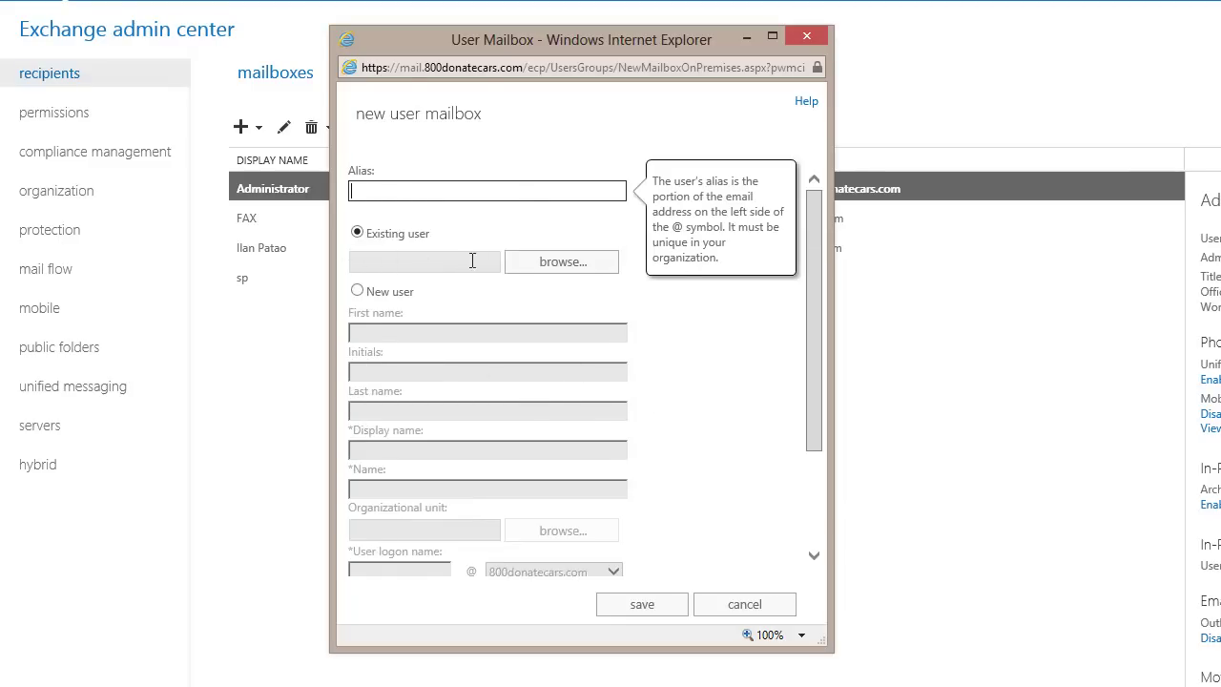
Step: Pick New user, review the name fields, cancel without saving, and switch to recipient groups
{"action": "left_click", "coordinate": [403, 296]}
{"action": "left_click", "coordinate": [393, 334]}
{"action": "scroll", "coordinate": [489, 384], "scroll_direction": "down", "scroll_amount": 2}
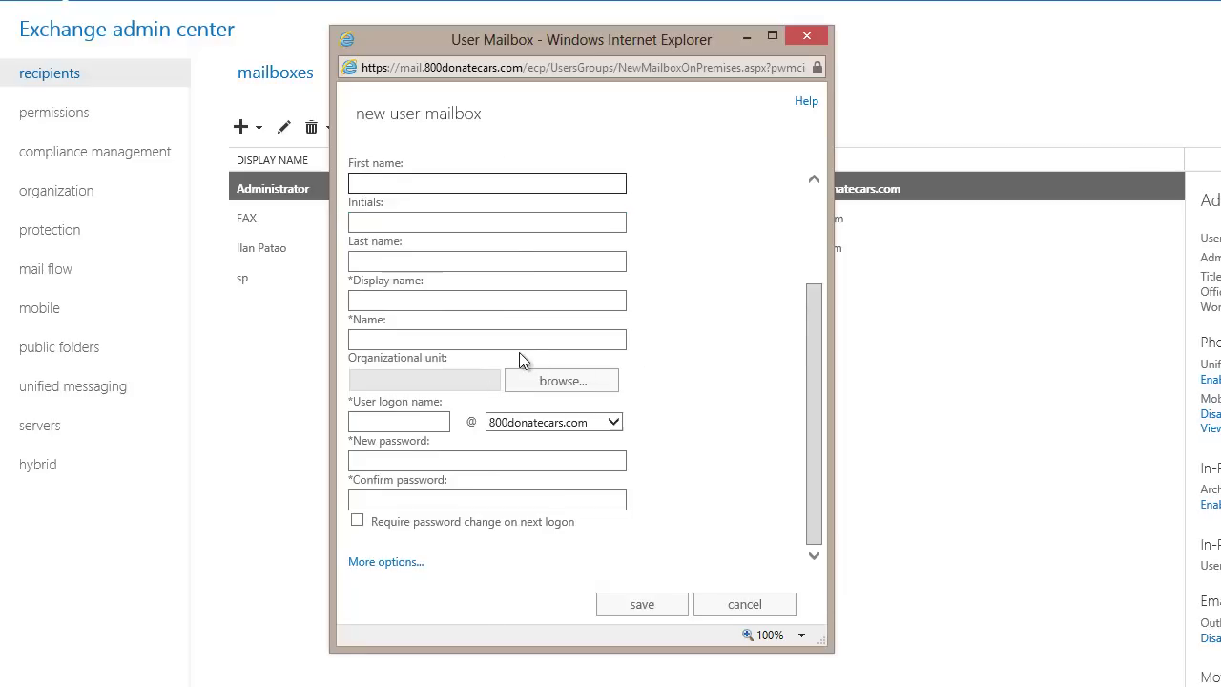
{"action": "scroll", "coordinate": [579, 382], "scroll_direction": "up", "scroll_amount": 2}
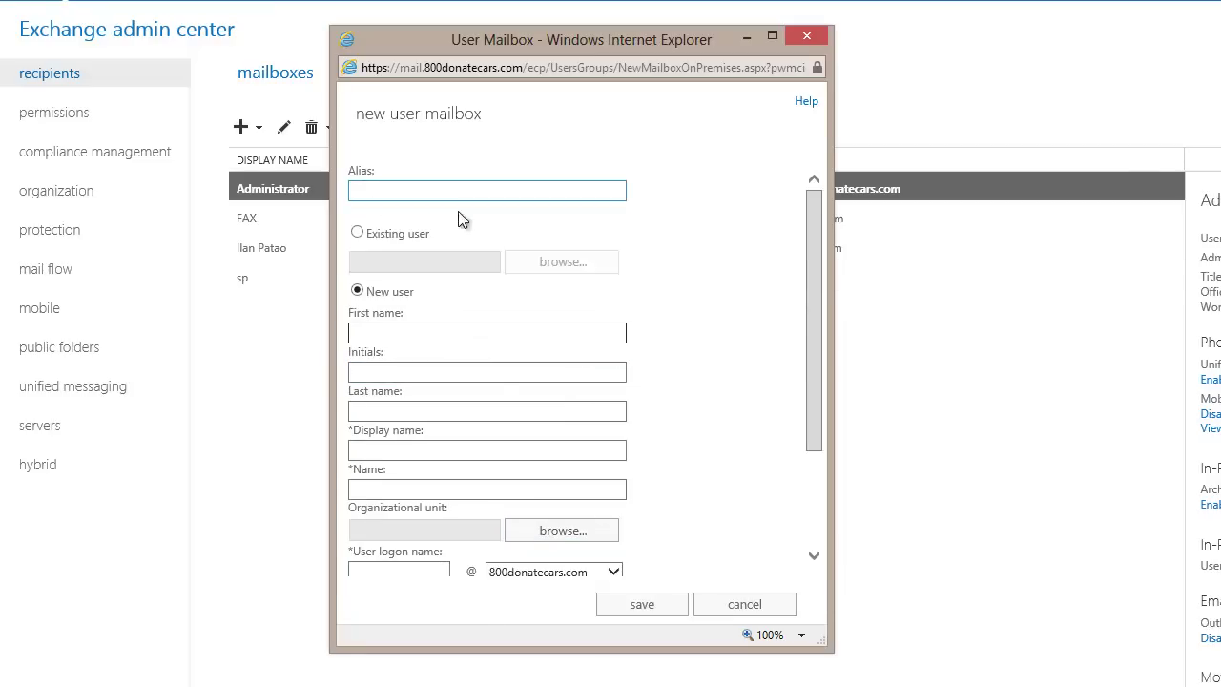
{"action": "scroll", "coordinate": [487, 383], "scroll_direction": "down", "scroll_amount": 3}
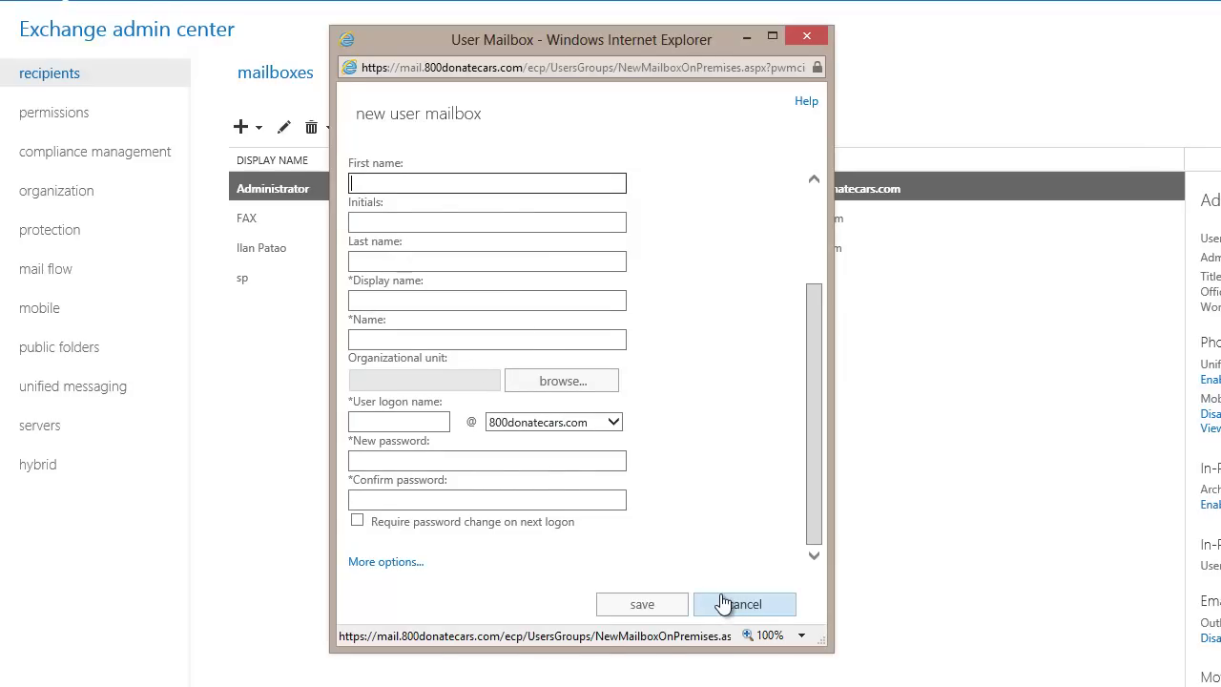
{"action": "left_click", "coordinate": [724, 604]}
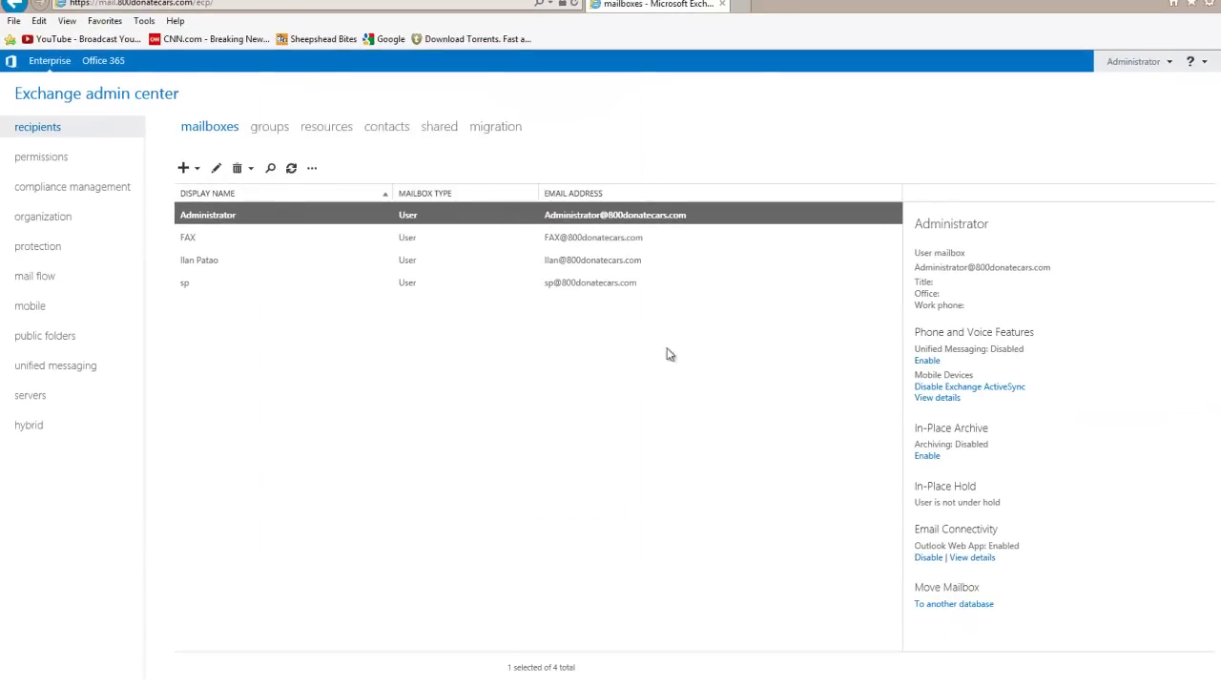
{"action": "left_click", "coordinate": [269, 127]}
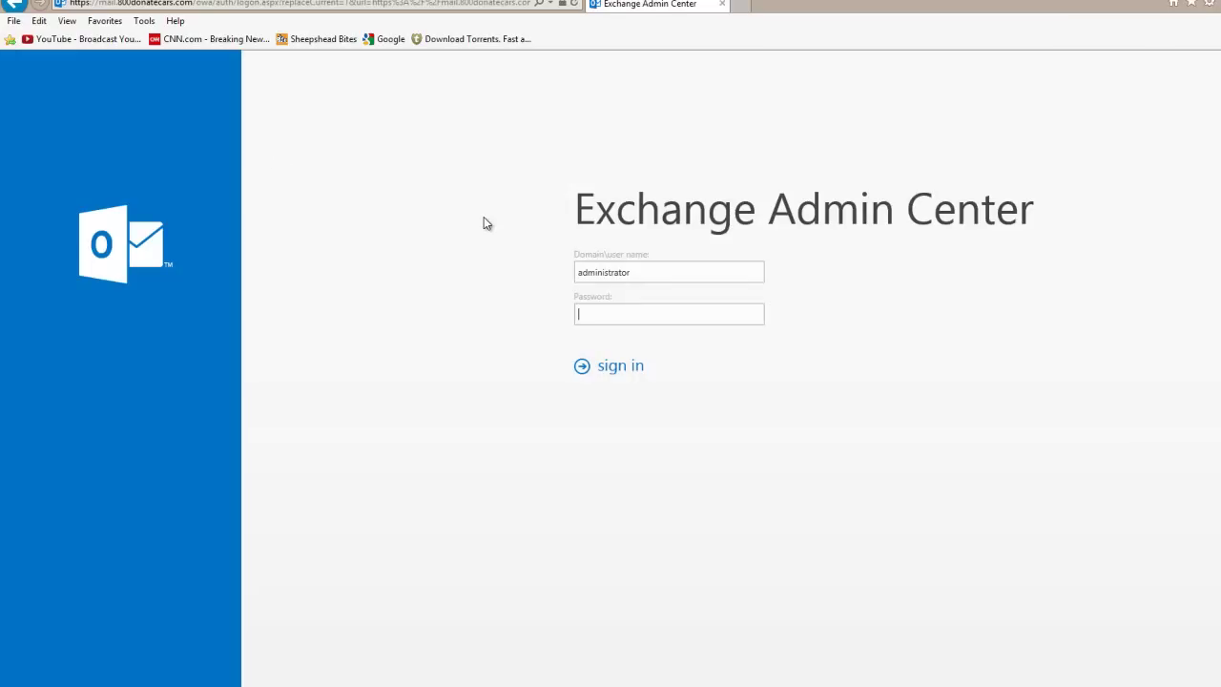
Step: Sign back in with the administrator password and look at the resources and contacts lists
{"action": "type", "text": "•••••••••••••"}
{"action": "key", "text": "Return"}
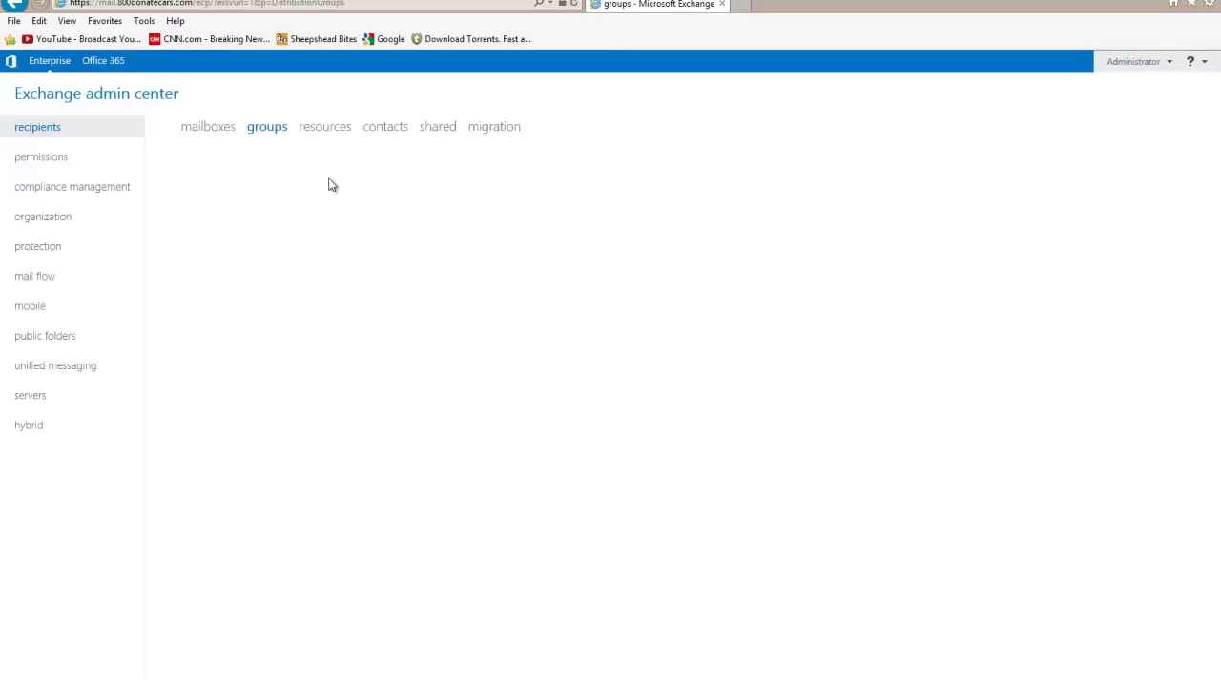
{"action": "left_click", "coordinate": [329, 128]}
{"action": "left_click", "coordinate": [374, 126]}
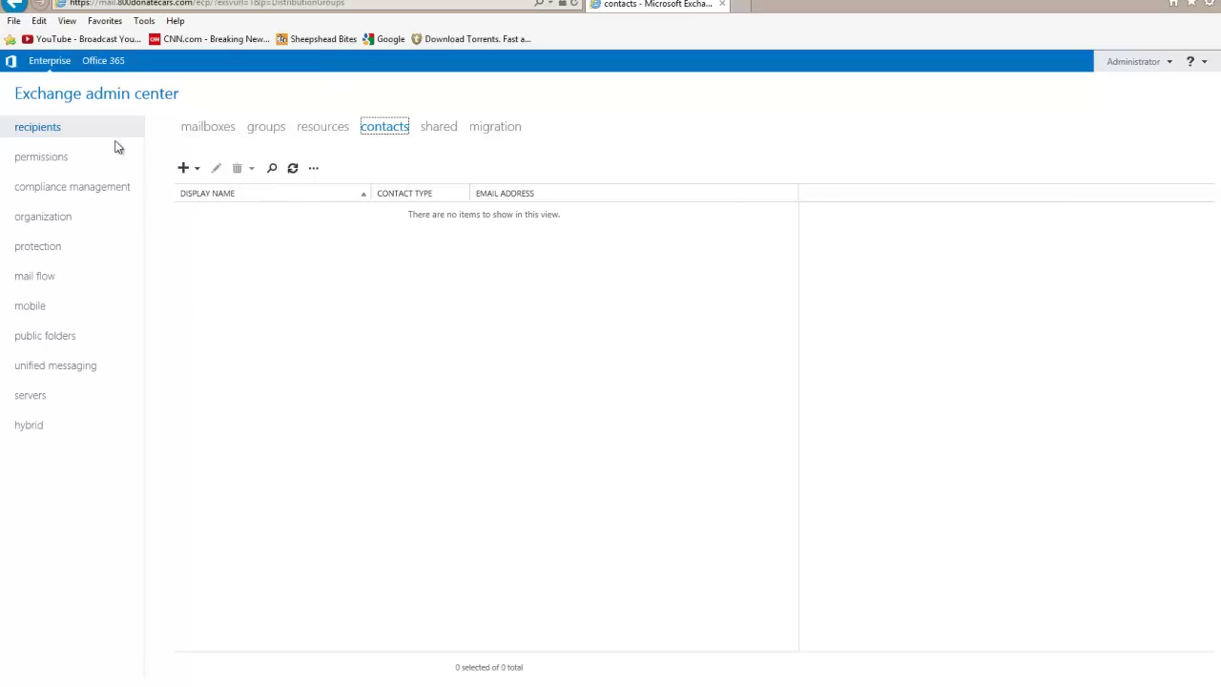
Step: Return to the mailboxes list and open the mail flow rules page
{"action": "left_click", "coordinate": [42, 143]}
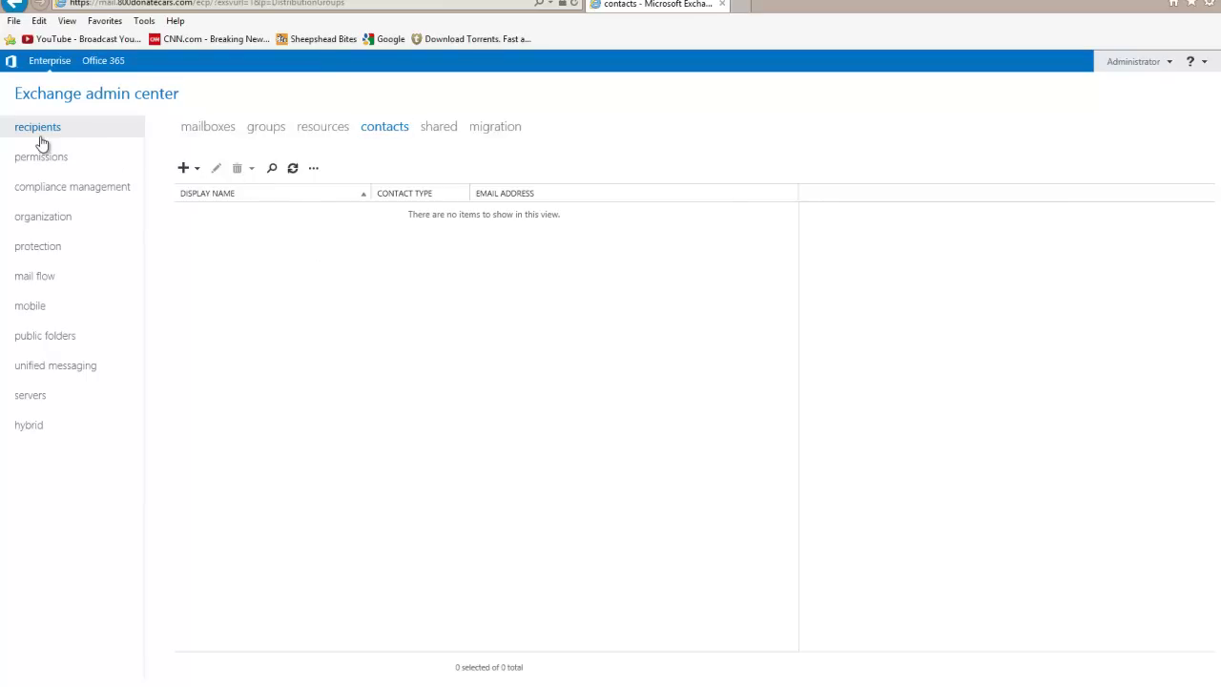
{"action": "left_click", "coordinate": [232, 130]}
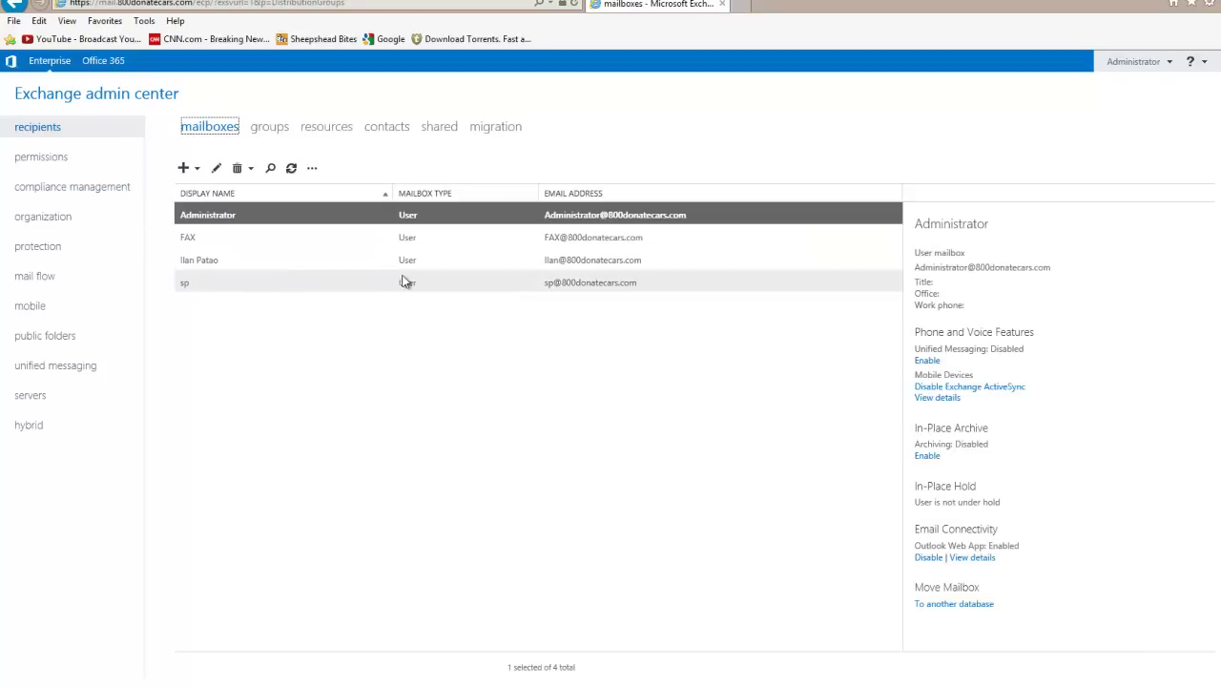
{"action": "left_click", "coordinate": [48, 279]}
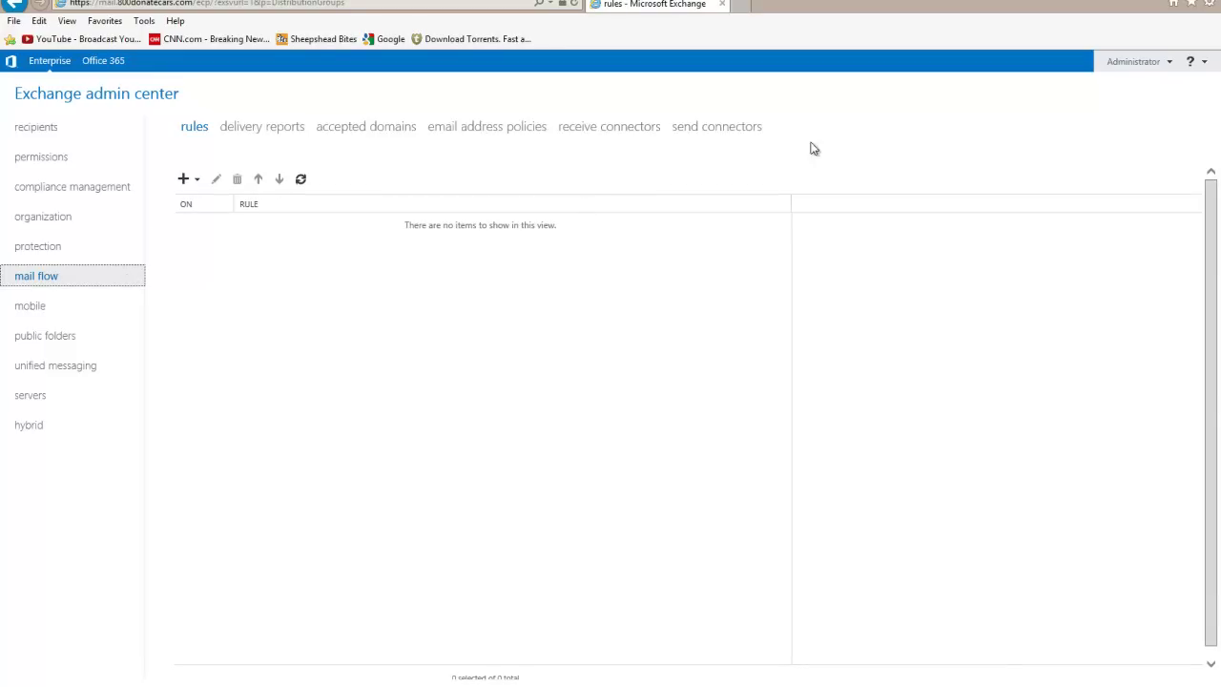
Step: List the send connectors and view the details of SP2013, then Send All
{"action": "left_click", "coordinate": [741, 126]}
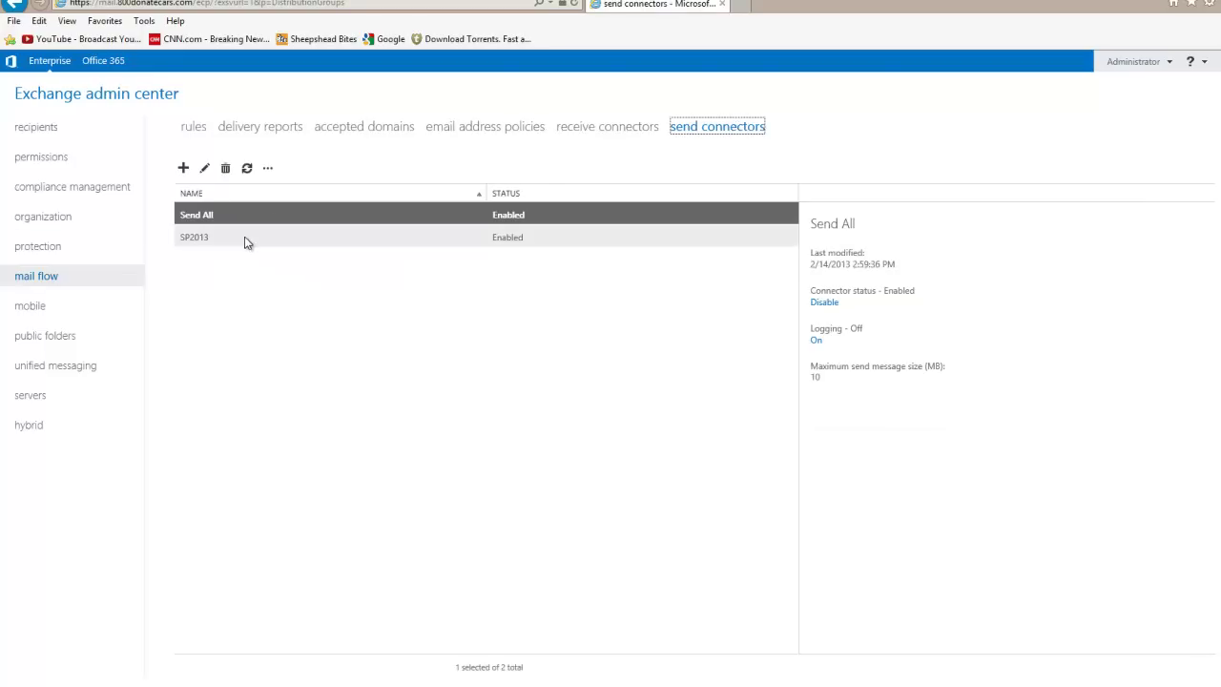
{"action": "left_click", "coordinate": [219, 238]}
{"action": "left_click", "coordinate": [206, 219]}
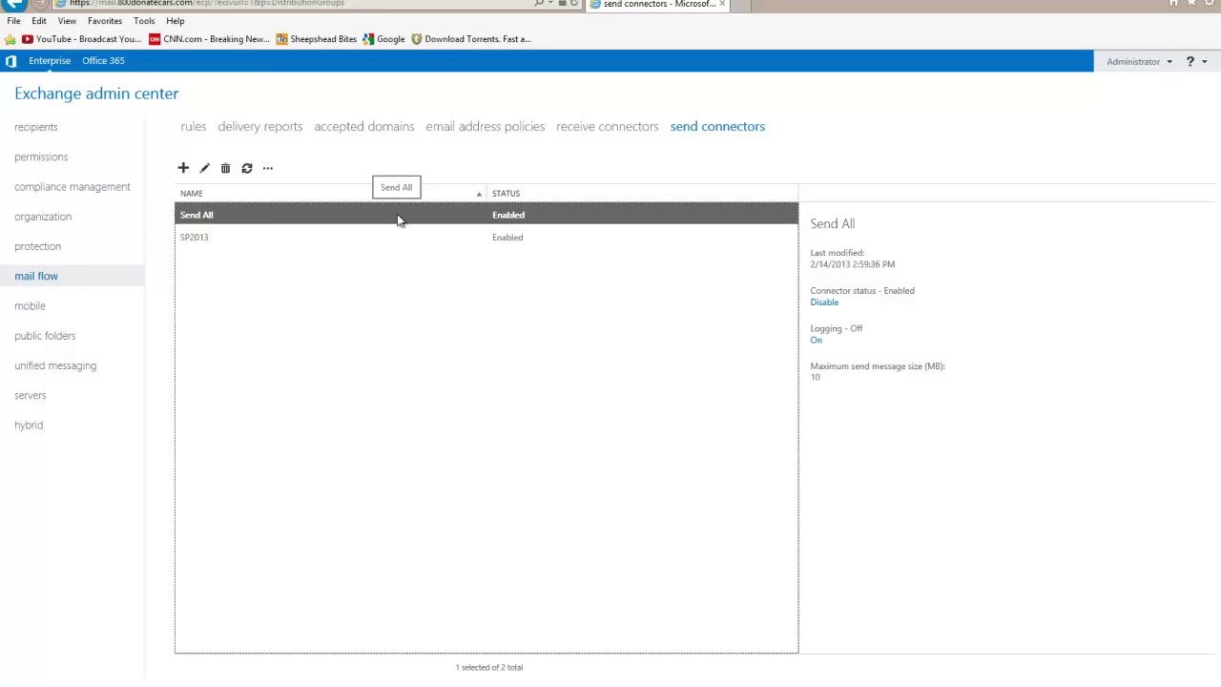
{"action": "double_click", "coordinate": [231, 220]}
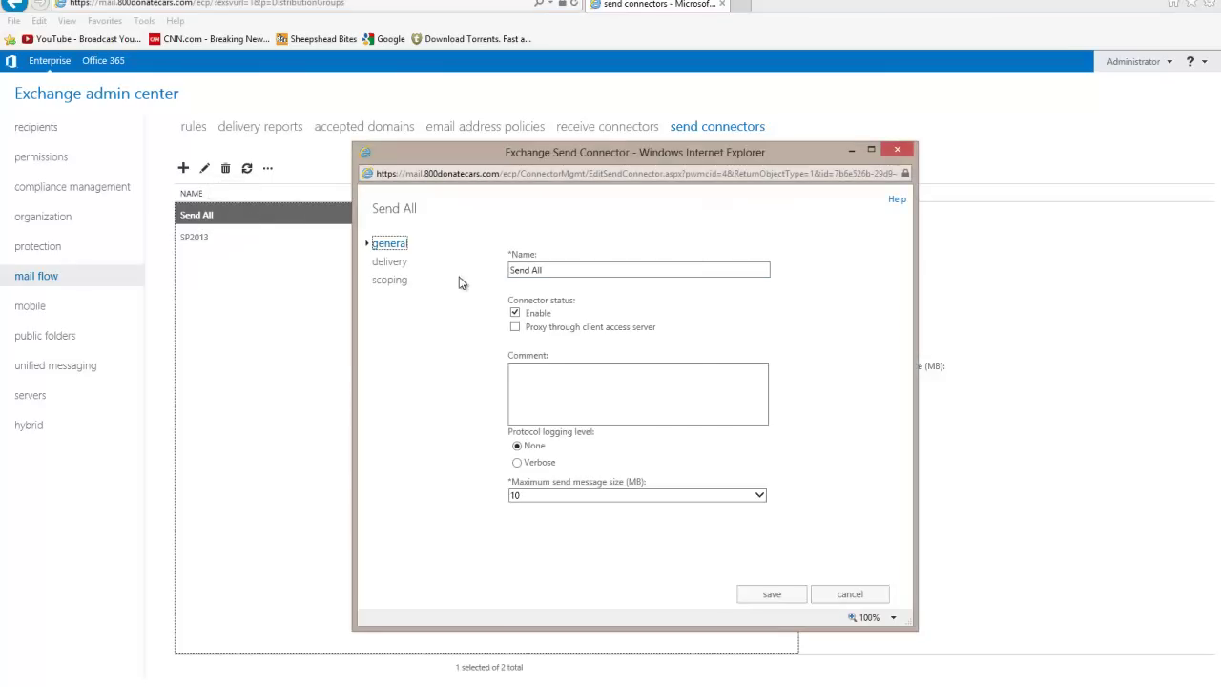
{"action": "left_click", "coordinate": [391, 262]}
{"action": "scroll", "coordinate": [777, 455], "scroll_direction": "down", "scroll_amount": 3}
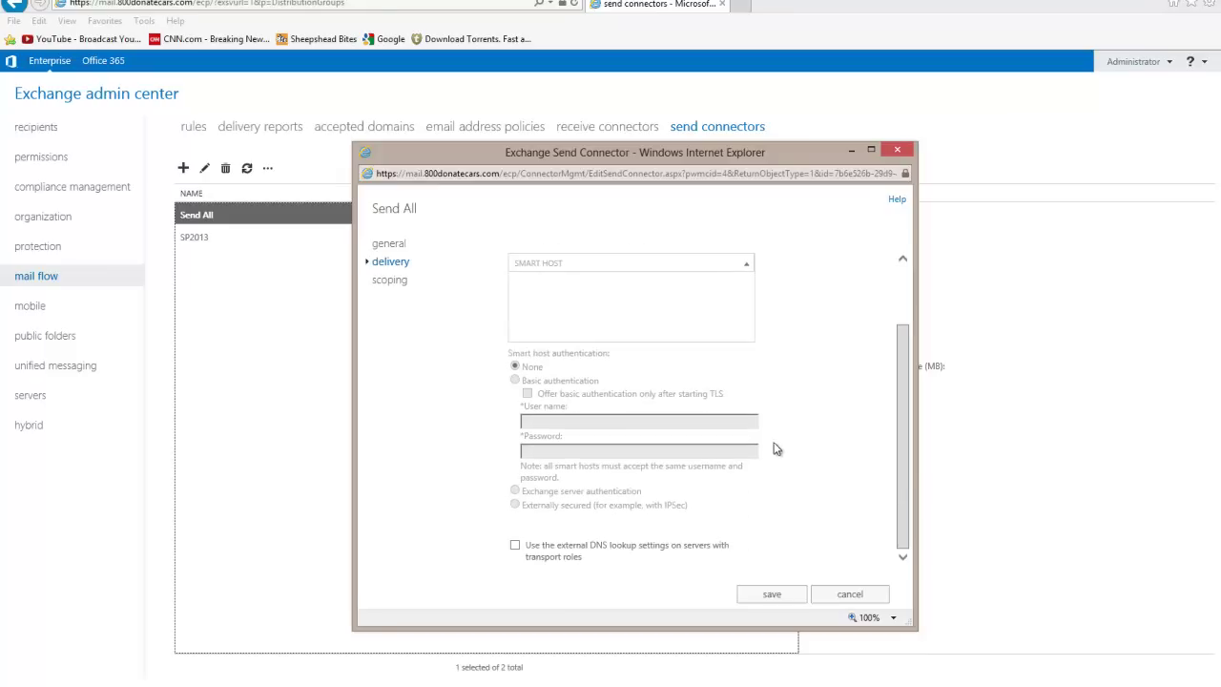
{"action": "scroll", "coordinate": [777, 449], "scroll_direction": "up", "scroll_amount": 3}
{"action": "left_click", "coordinate": [387, 244]}
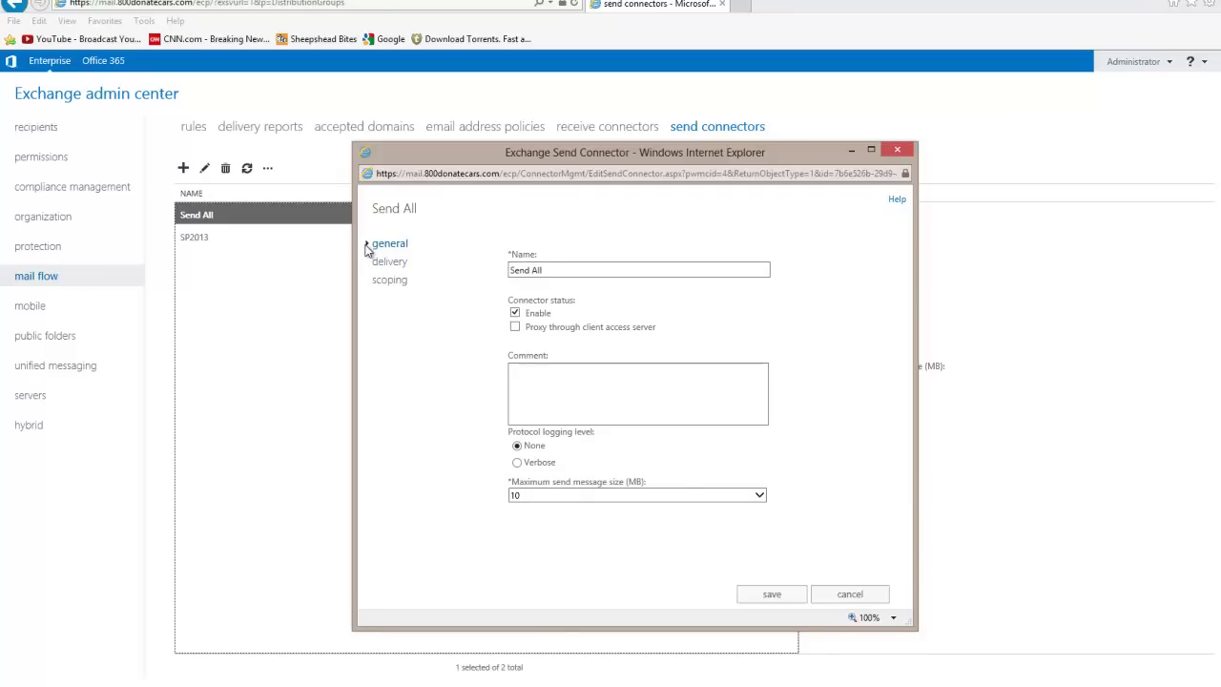
{"action": "left_click", "coordinate": [391, 260]}
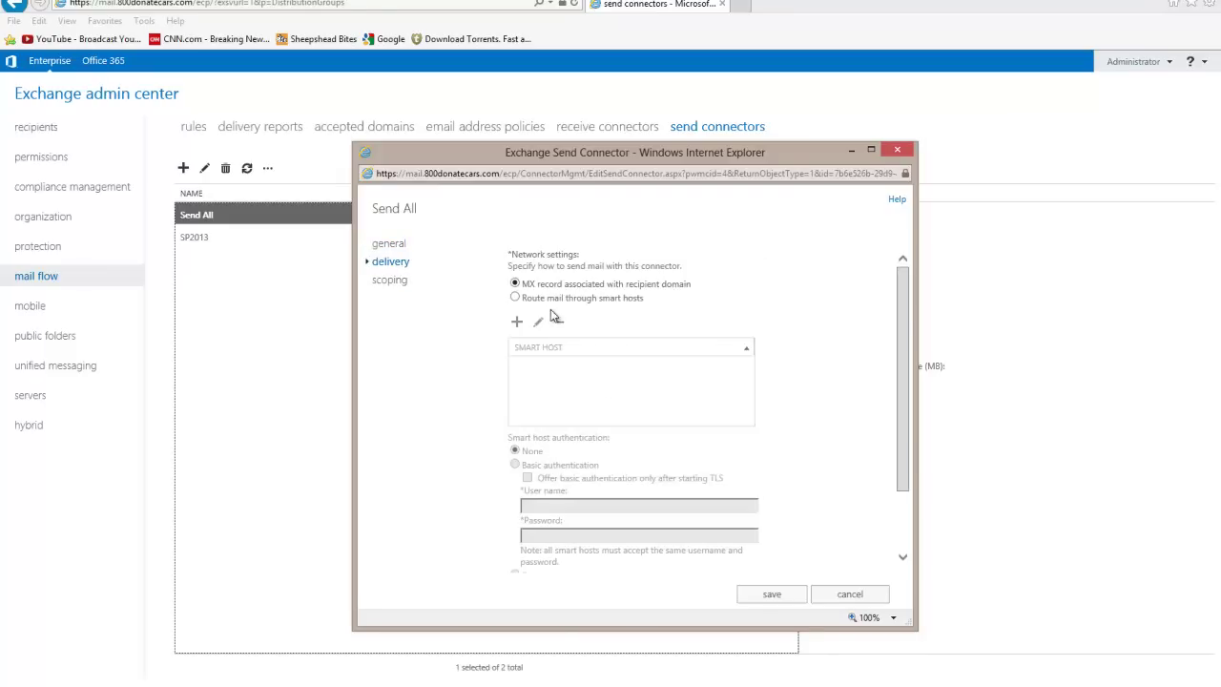
{"action": "scroll", "coordinate": [551, 334], "scroll_direction": "down", "scroll_amount": 3}
{"action": "left_click", "coordinate": [387, 279]}
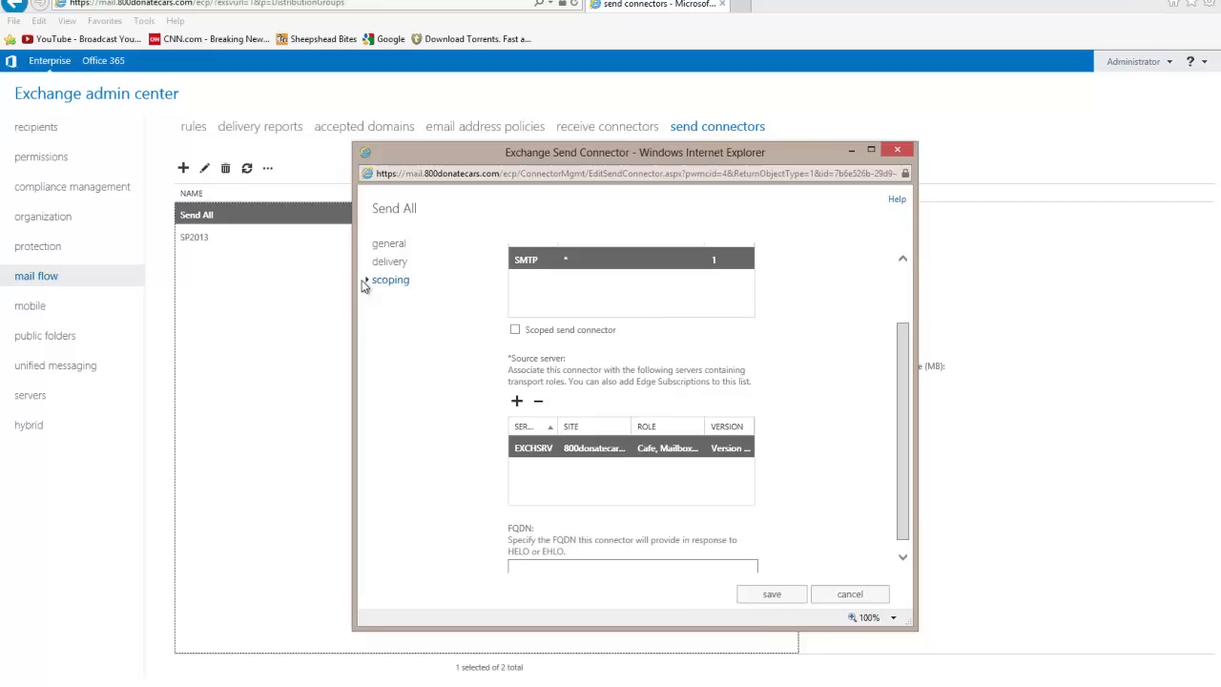
{"action": "scroll", "coordinate": [572, 294], "scroll_direction": "up", "scroll_amount": 3}
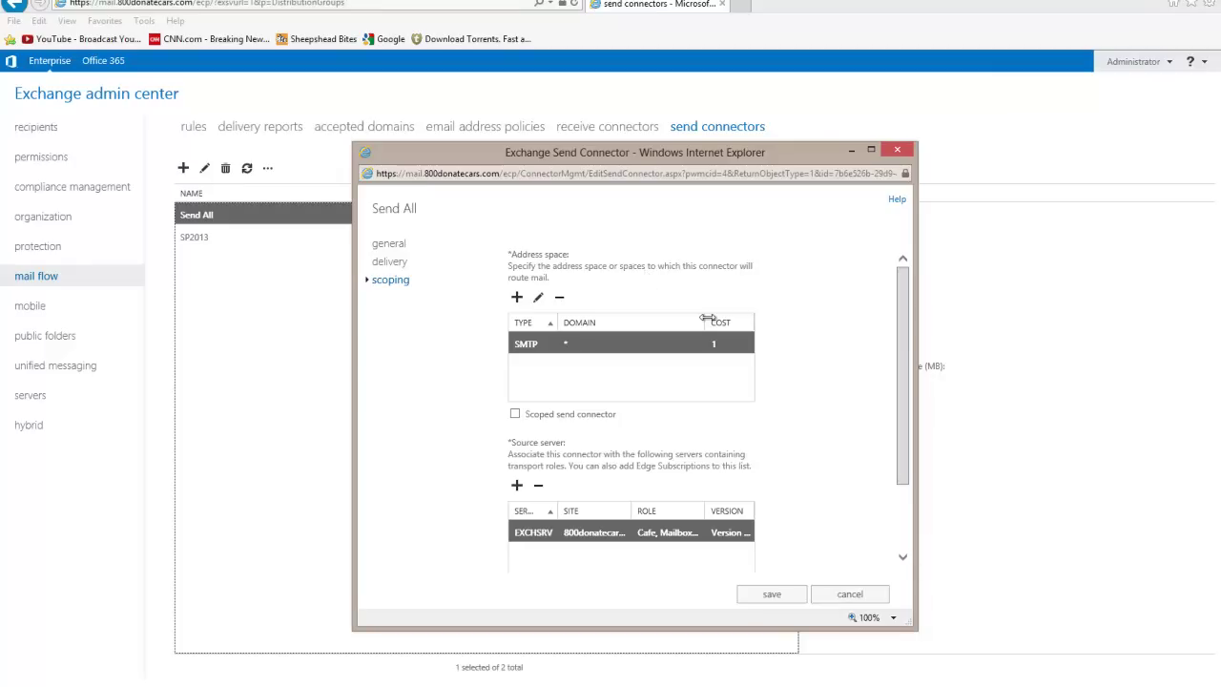
{"action": "left_click", "coordinate": [851, 598]}
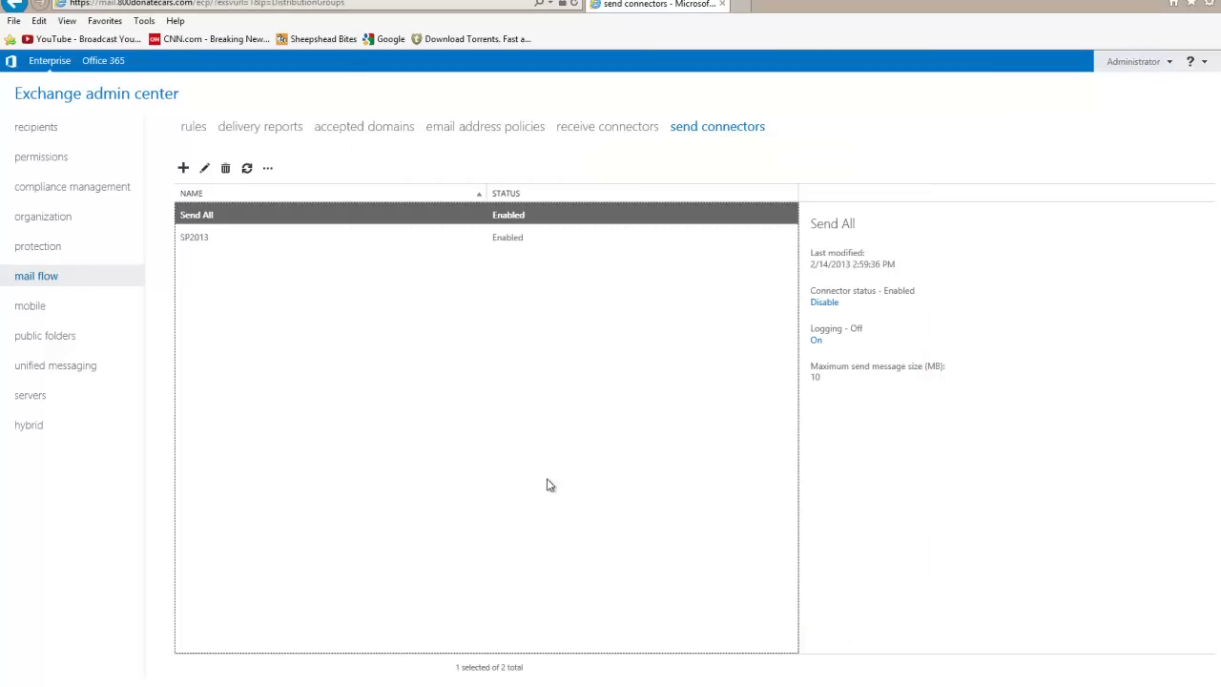
{"action": "left_click", "coordinate": [66, 273]}
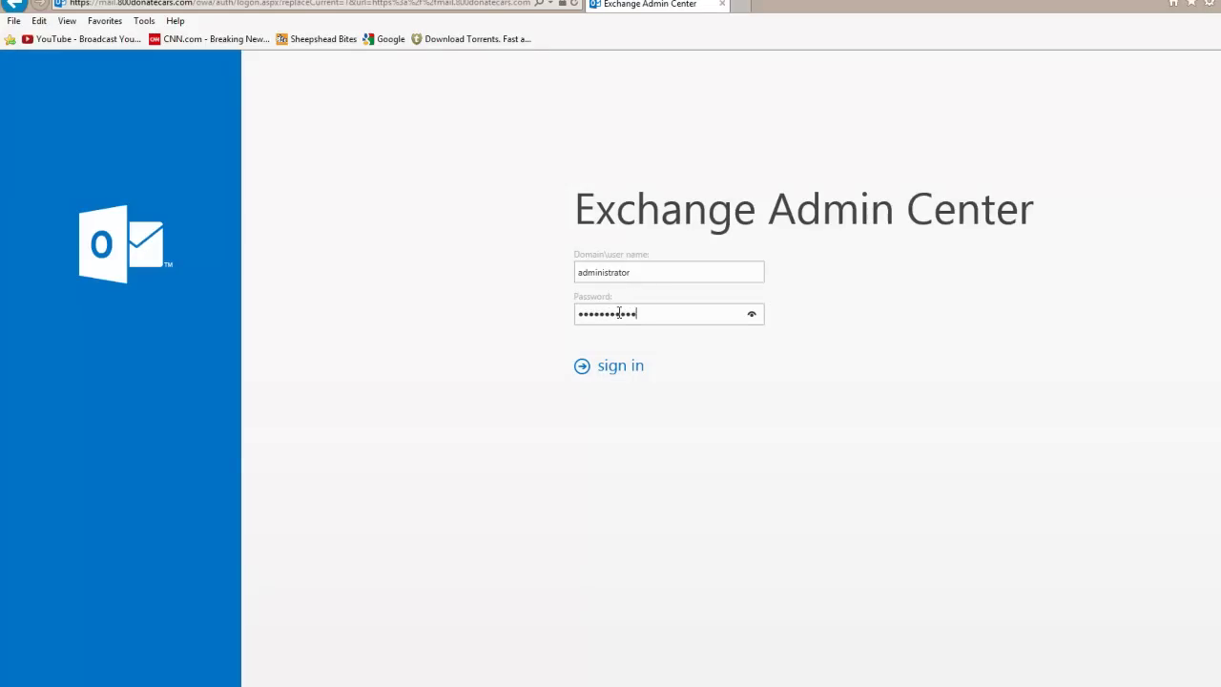
{"action": "key", "text": "Return"}
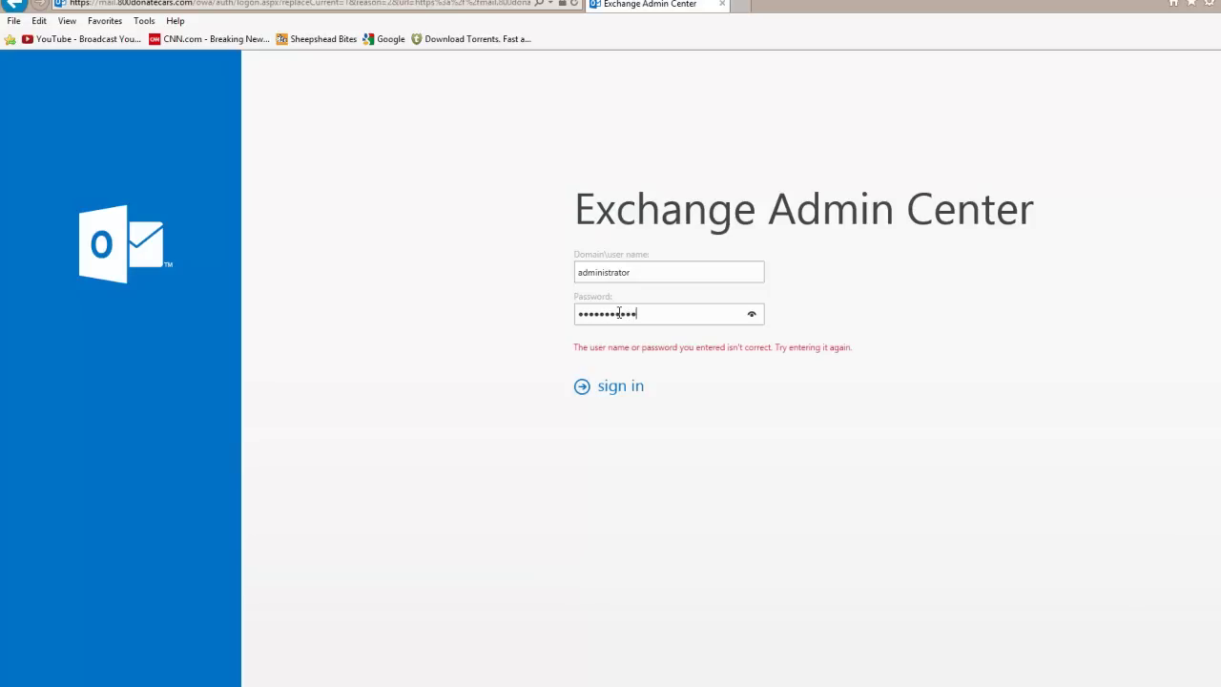
{"action": "key", "text": "Return"}
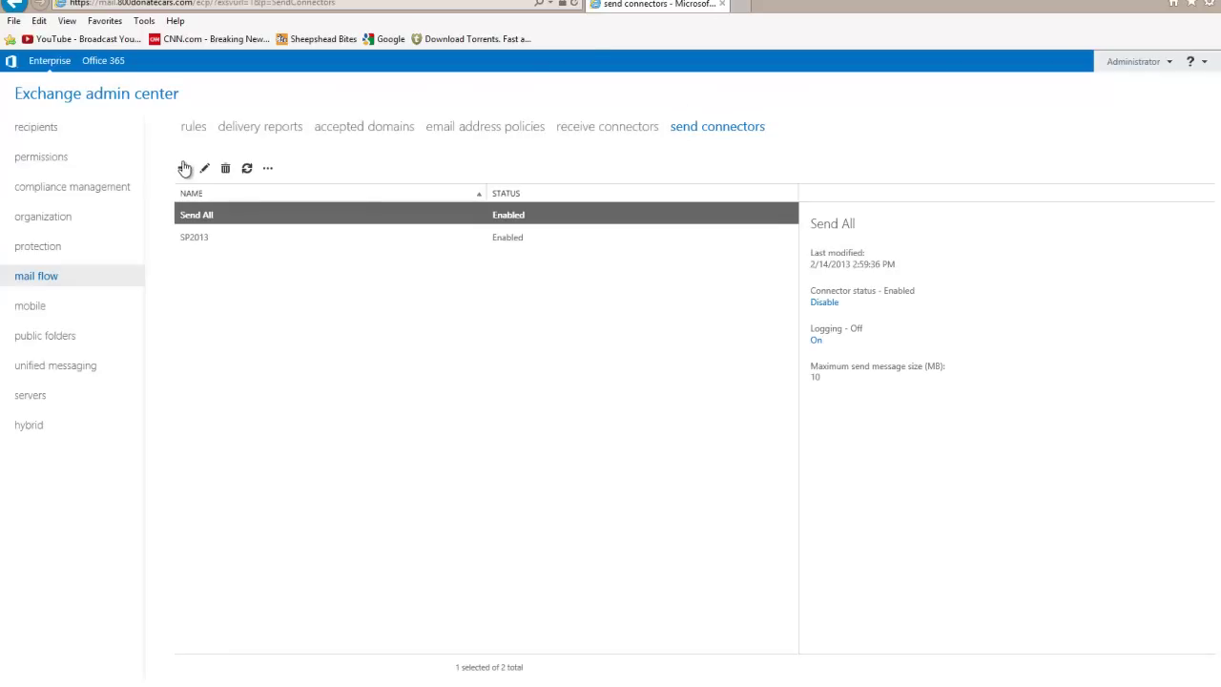
Step: Start an Internet send connector named Sample, keep MX-record delivery, and reach the address space step
{"action": "left_click", "coordinate": [183, 168]}
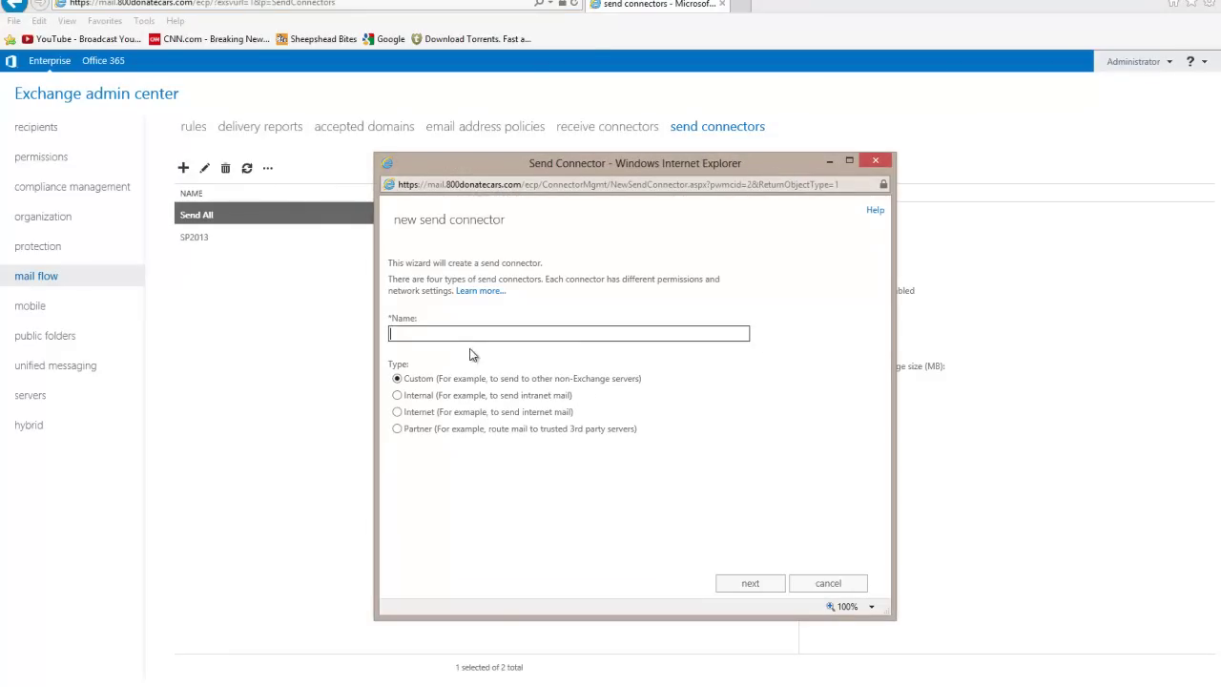
{"action": "left_click", "coordinate": [436, 333]}
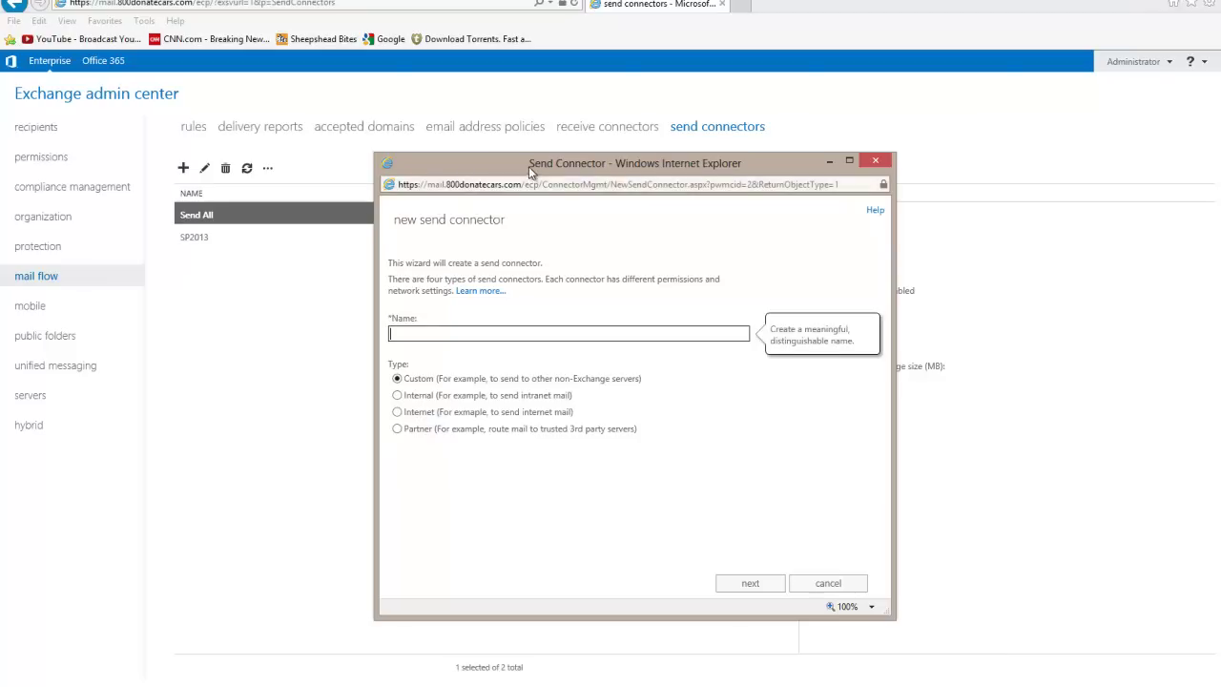
{"action": "left_click", "coordinate": [405, 411]}
{"action": "left_click", "coordinate": [440, 334]}
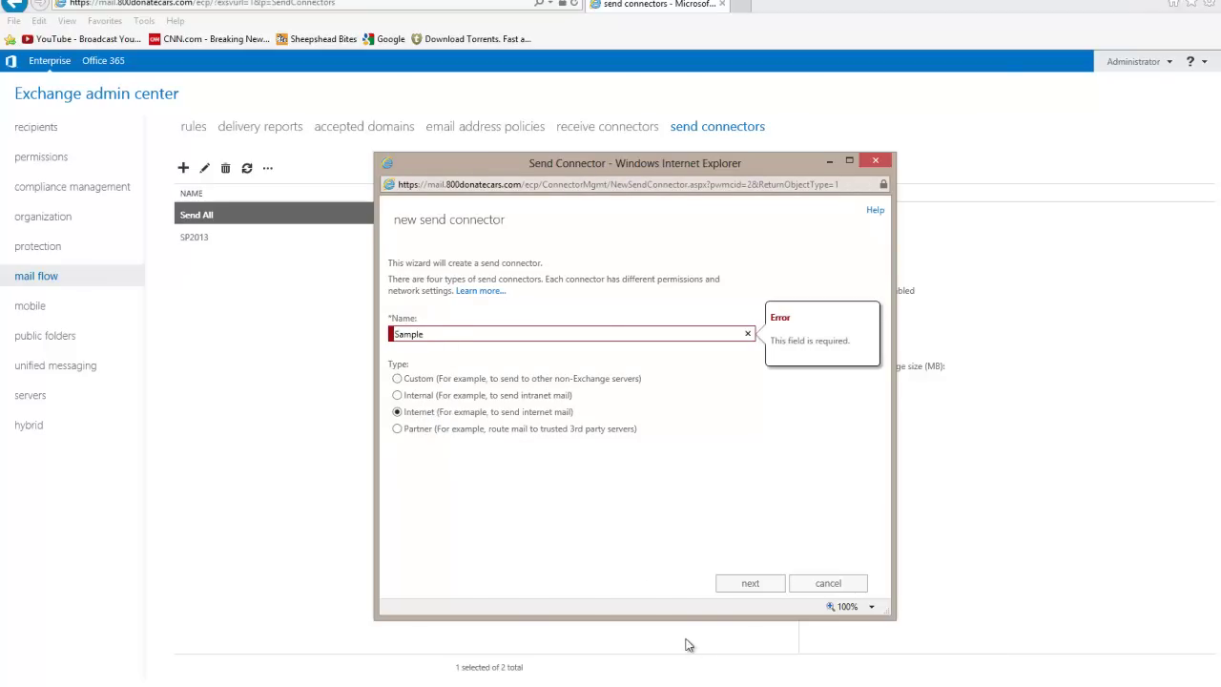
{"action": "left_click", "coordinate": [750, 583]}
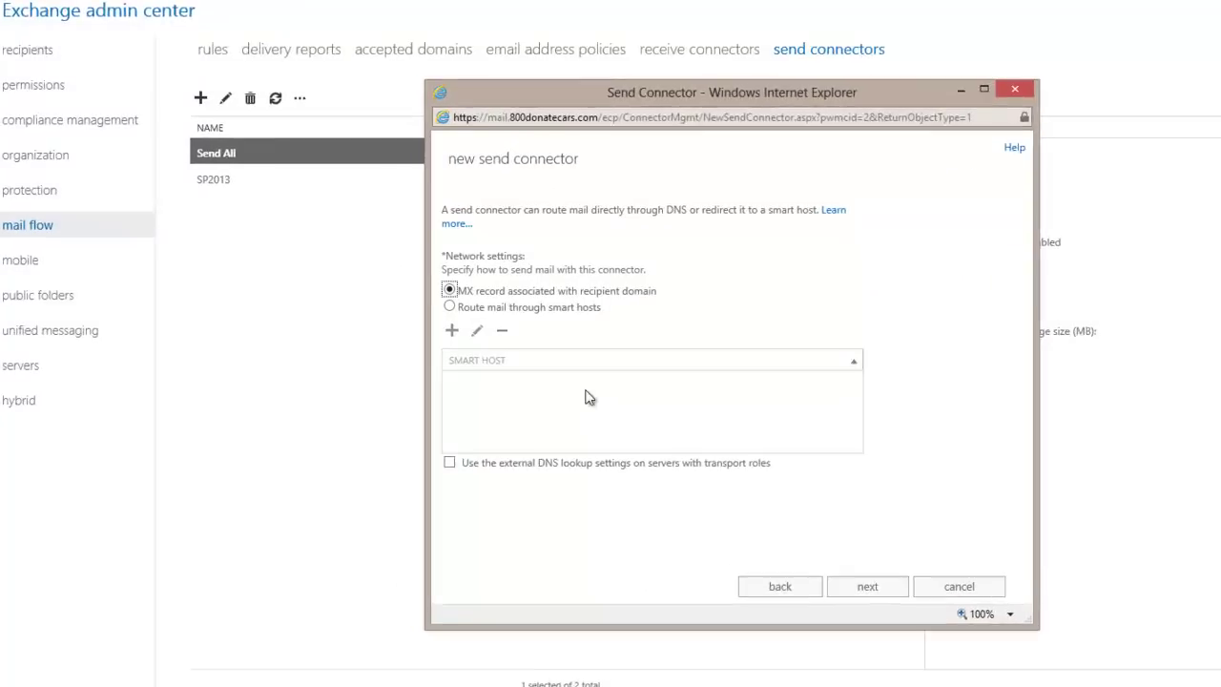
{"action": "left_click_drag", "start_coordinate": [633, 93], "coordinate": [357, 154]}
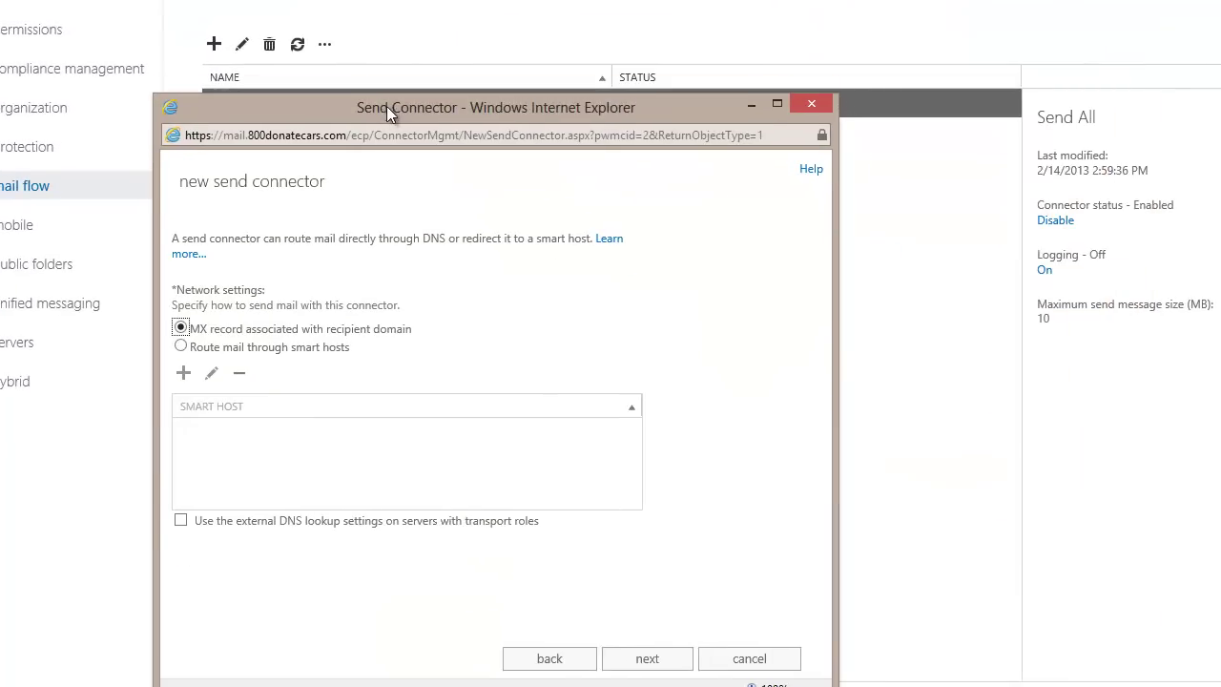
{"action": "left_click_drag", "start_coordinate": [387, 106], "coordinate": [433, 48]}
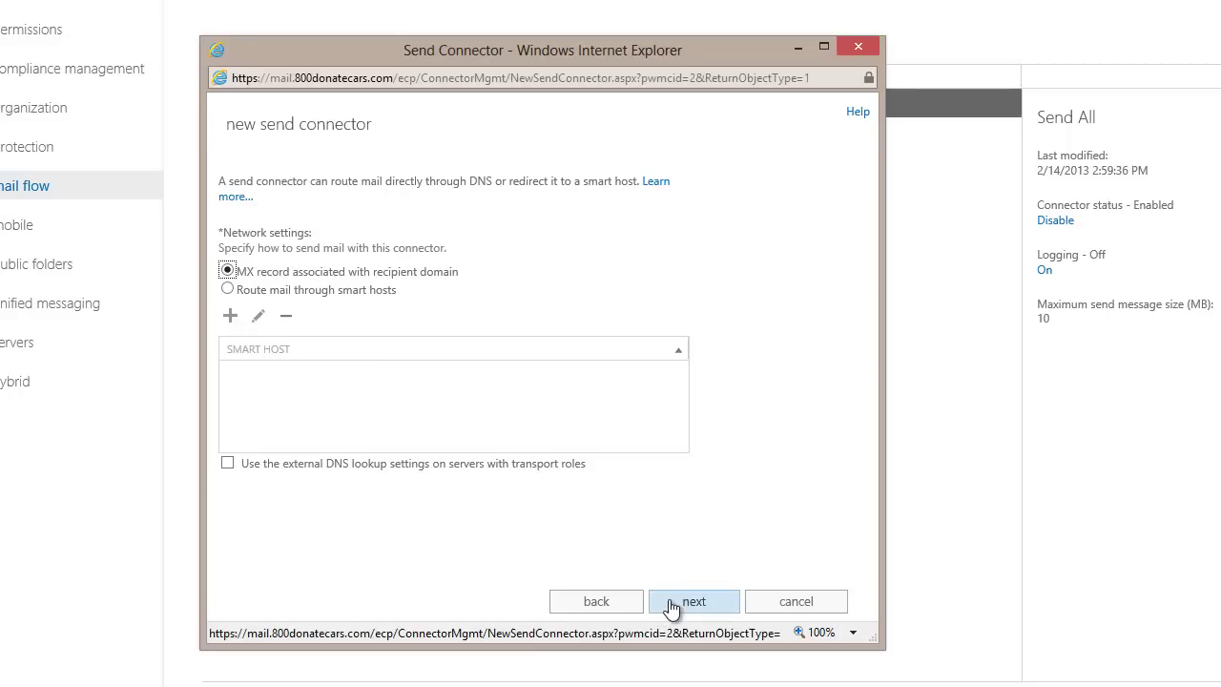
{"action": "left_click", "coordinate": [673, 606]}
Step: Add an SMTP address space entry for domain * with cost 1
{"action": "left_click", "coordinate": [230, 274]}
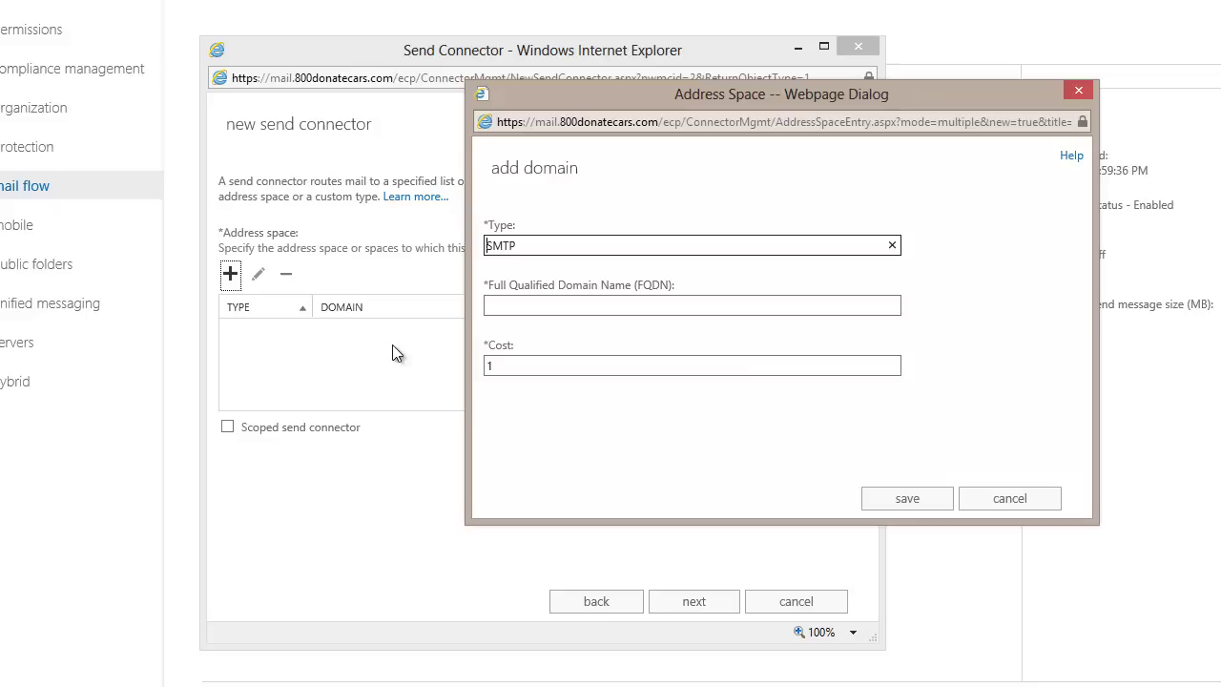
{"action": "left_click", "coordinate": [583, 304]}
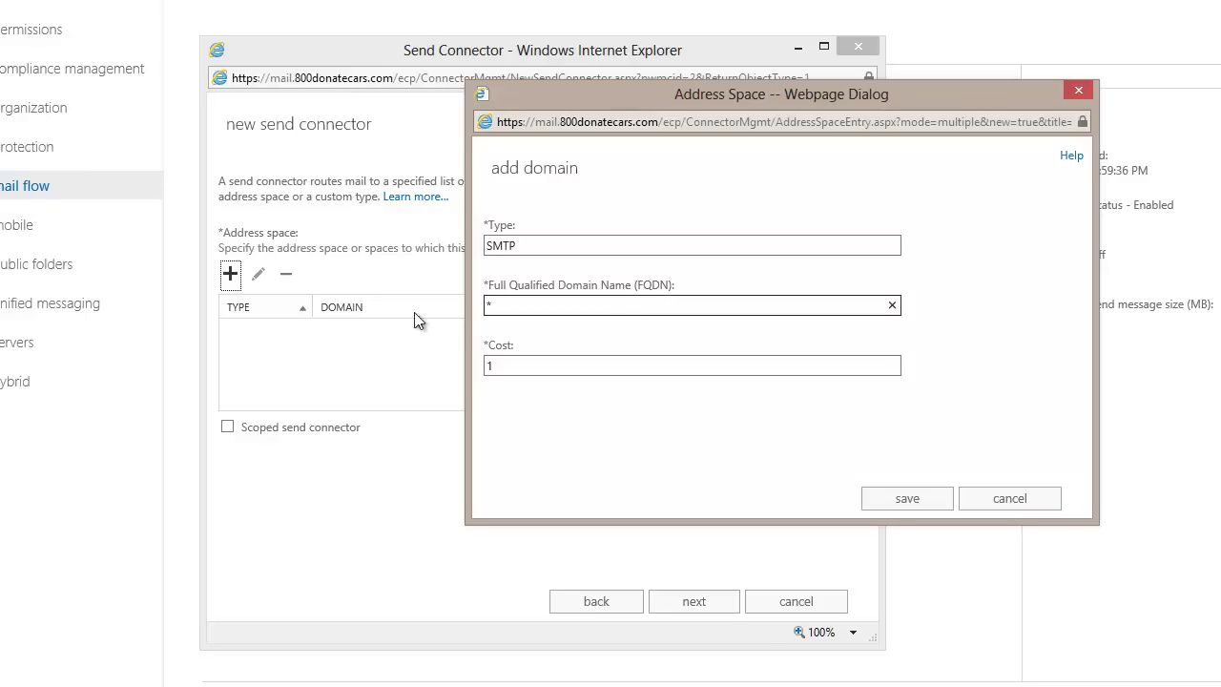
{"action": "left_click", "coordinate": [905, 502]}
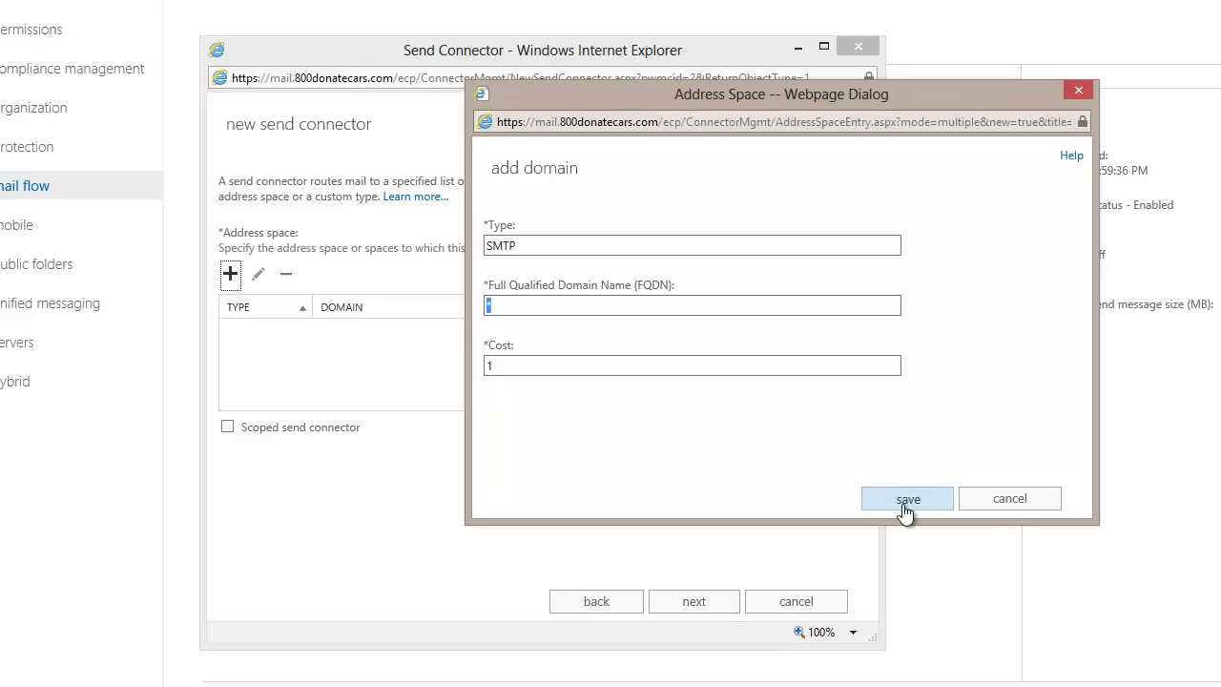
{"action": "left_click", "coordinate": [677, 609]}
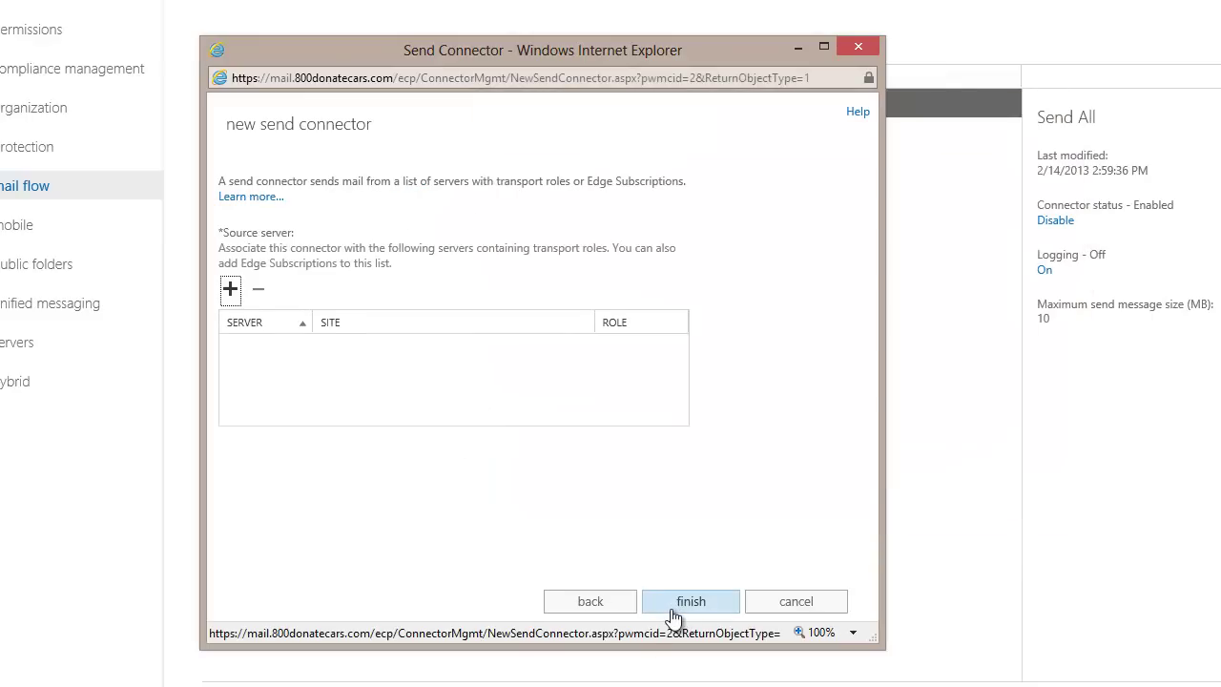
Step: Choose EXCHSRV as the source server and finish creating the Sample connector
{"action": "left_click", "coordinate": [230, 288]}
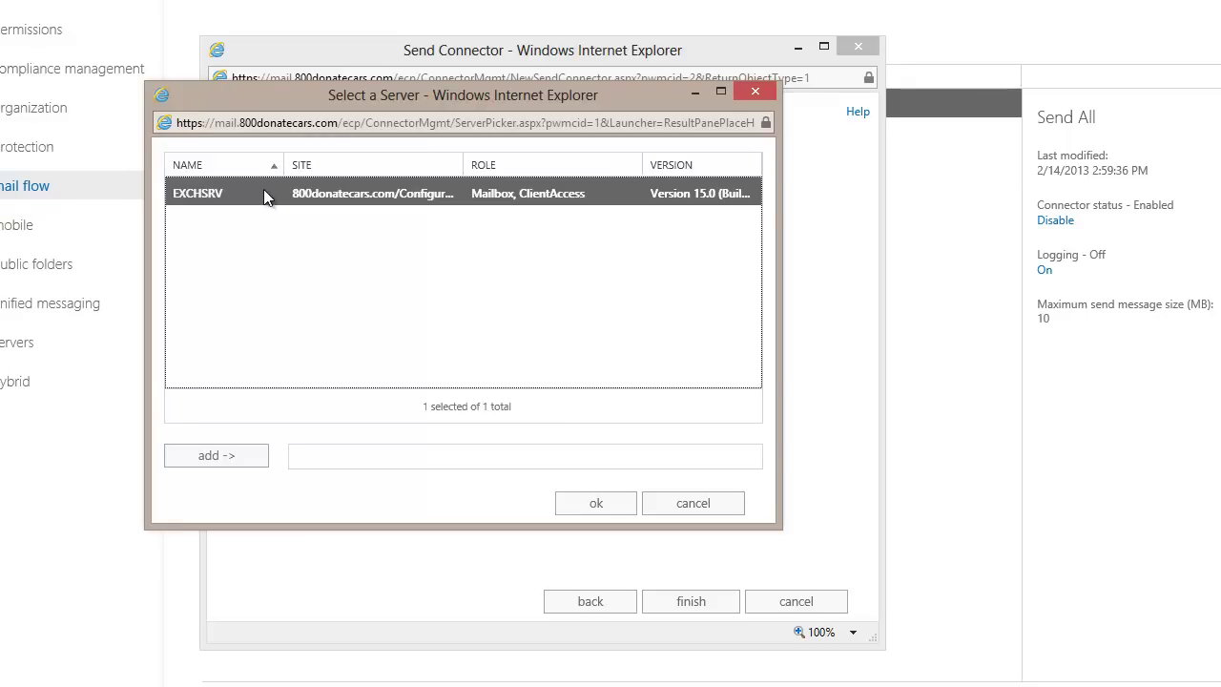
{"action": "double_click", "coordinate": [263, 189]}
{"action": "left_click", "coordinate": [585, 507]}
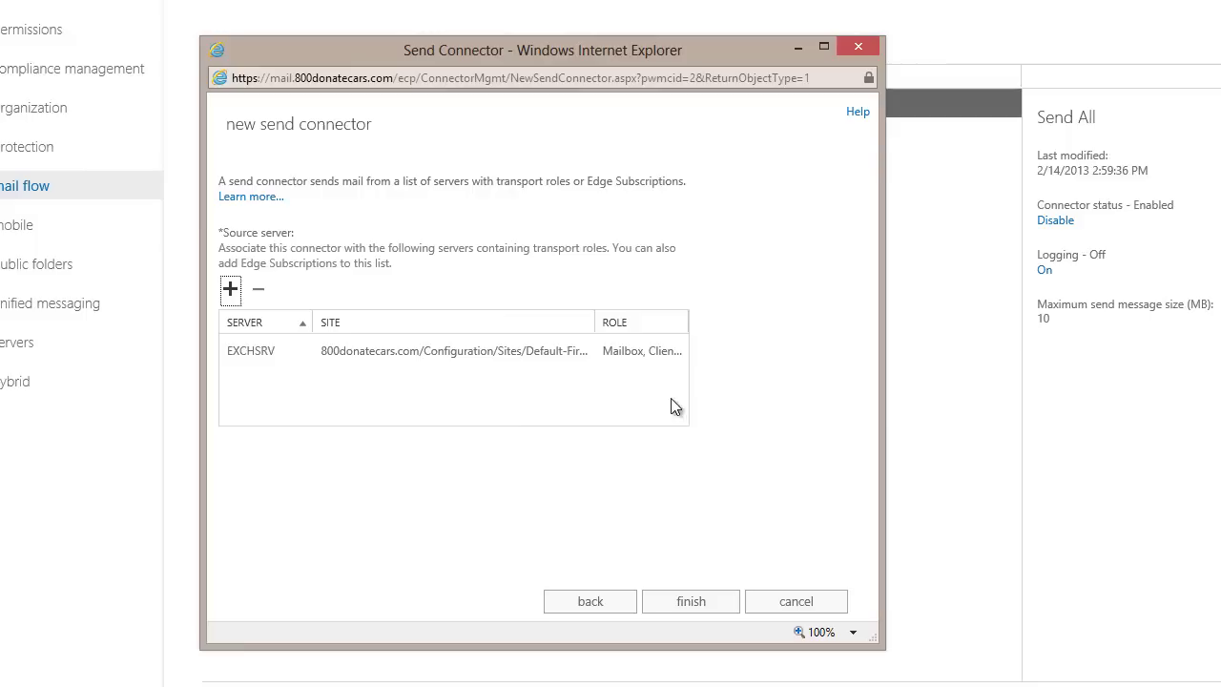
{"action": "left_click", "coordinate": [707, 603]}
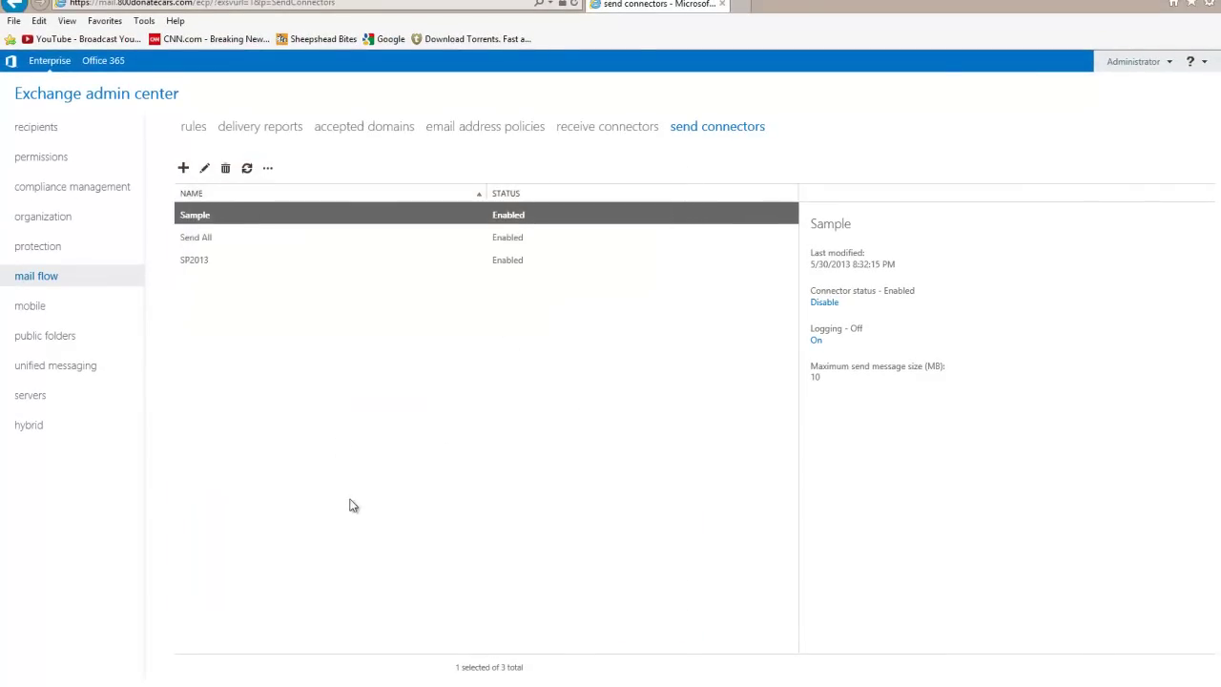
Step: Dismiss the session-expired error and bring the sign-in page back into the main window
{"action": "left_click", "coordinate": [224, 238]}
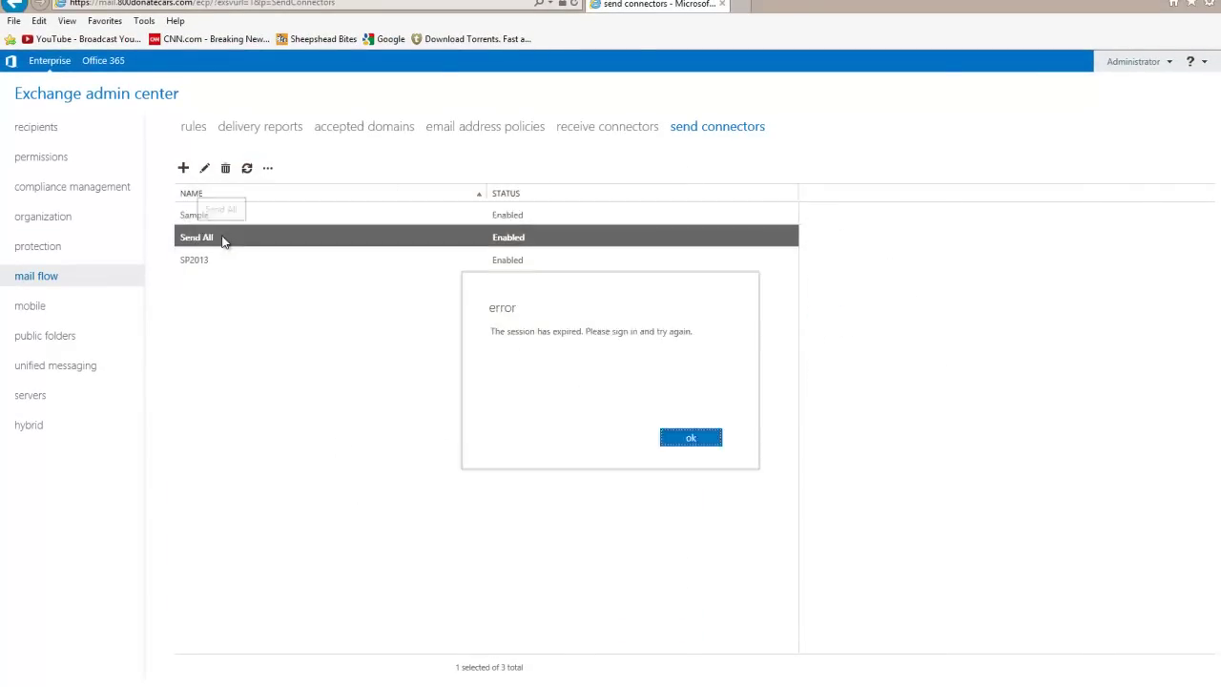
{"action": "left_click", "coordinate": [703, 438]}
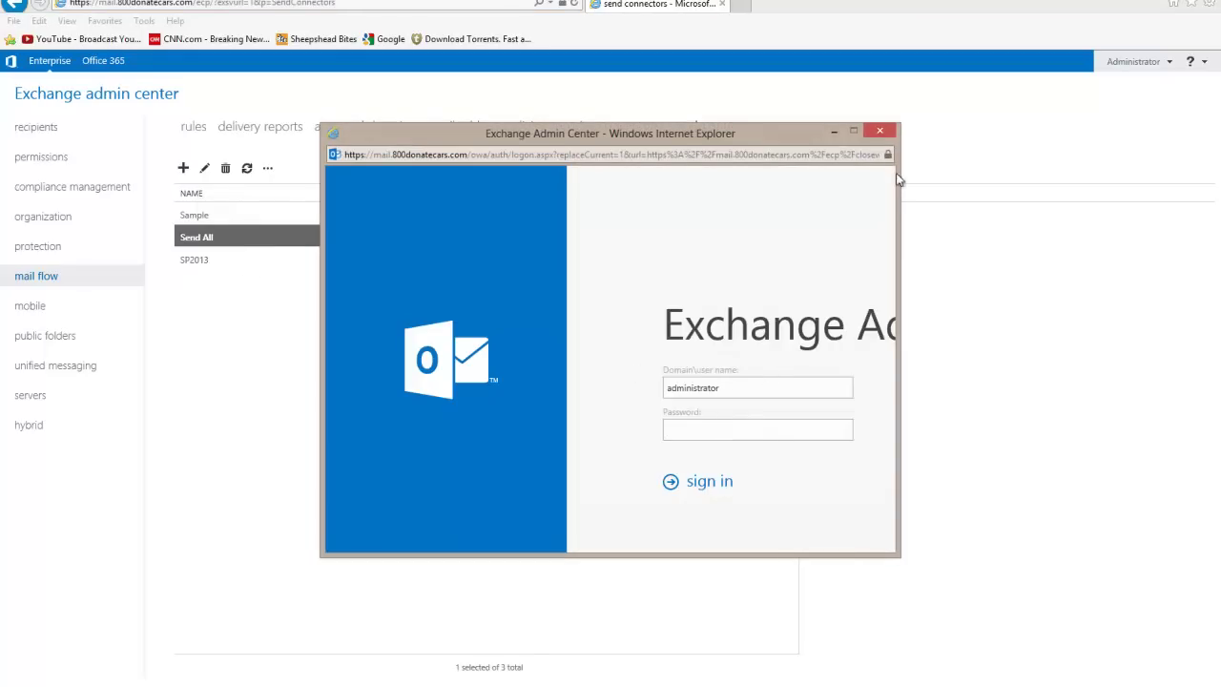
{"action": "left_click", "coordinate": [889, 128]}
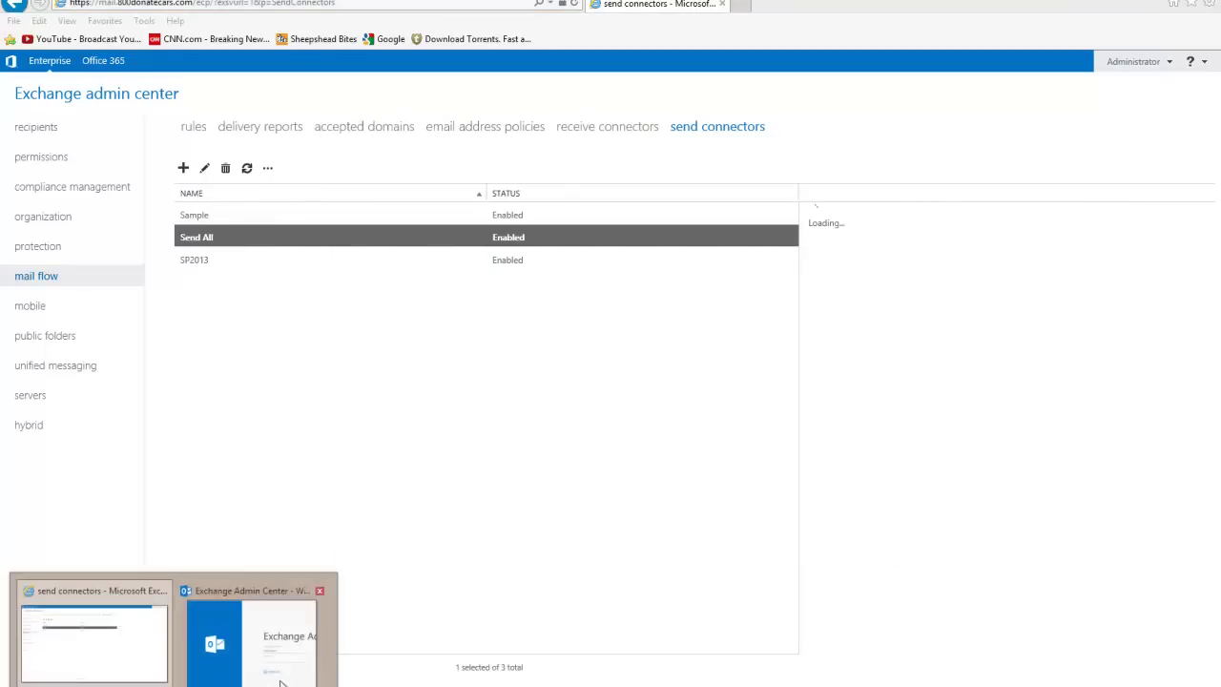
{"action": "left_click", "coordinate": [253, 634]}
{"action": "left_click", "coordinate": [871, 135]}
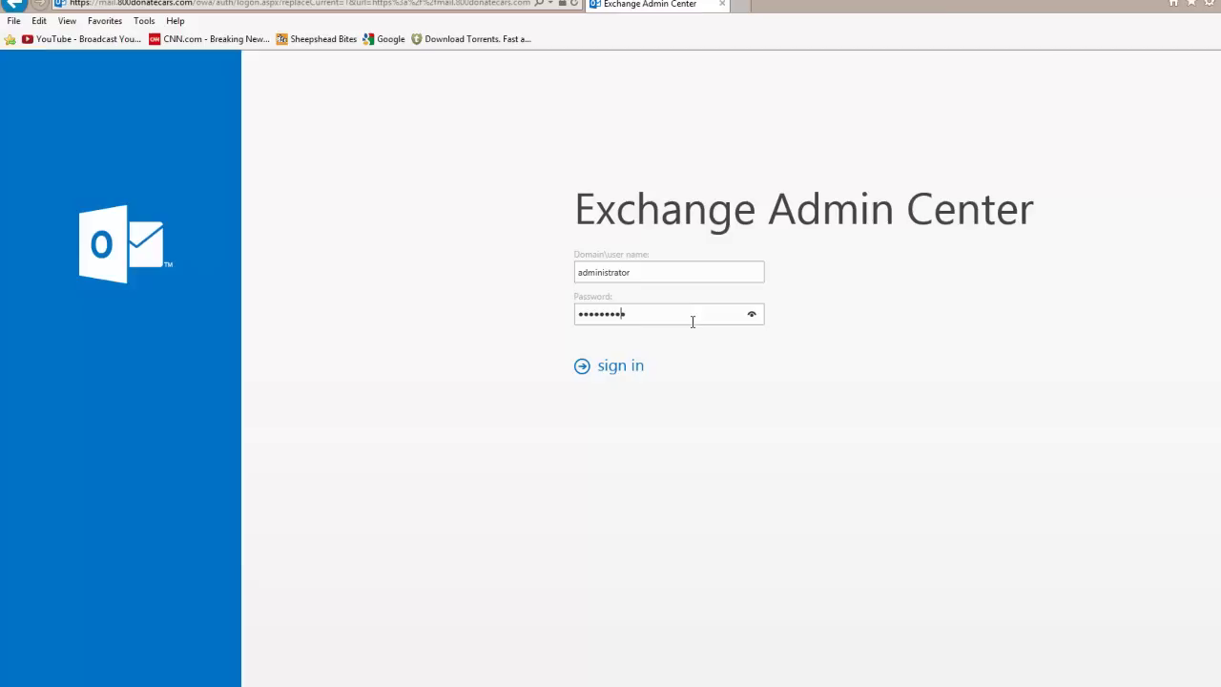
Step: Sign in again and delete the Sample send connector, confirming with Yes
{"action": "key", "text": "Return"}
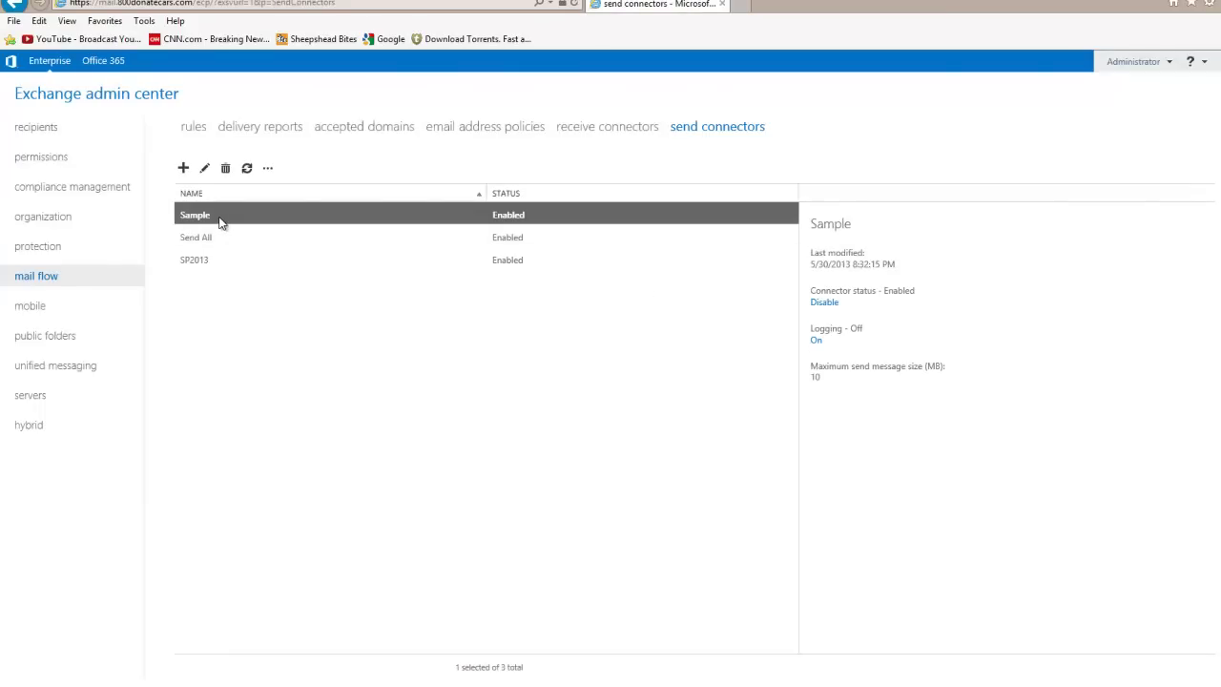
{"action": "left_click", "coordinate": [226, 169]}
{"action": "left_click", "coordinate": [622, 440]}
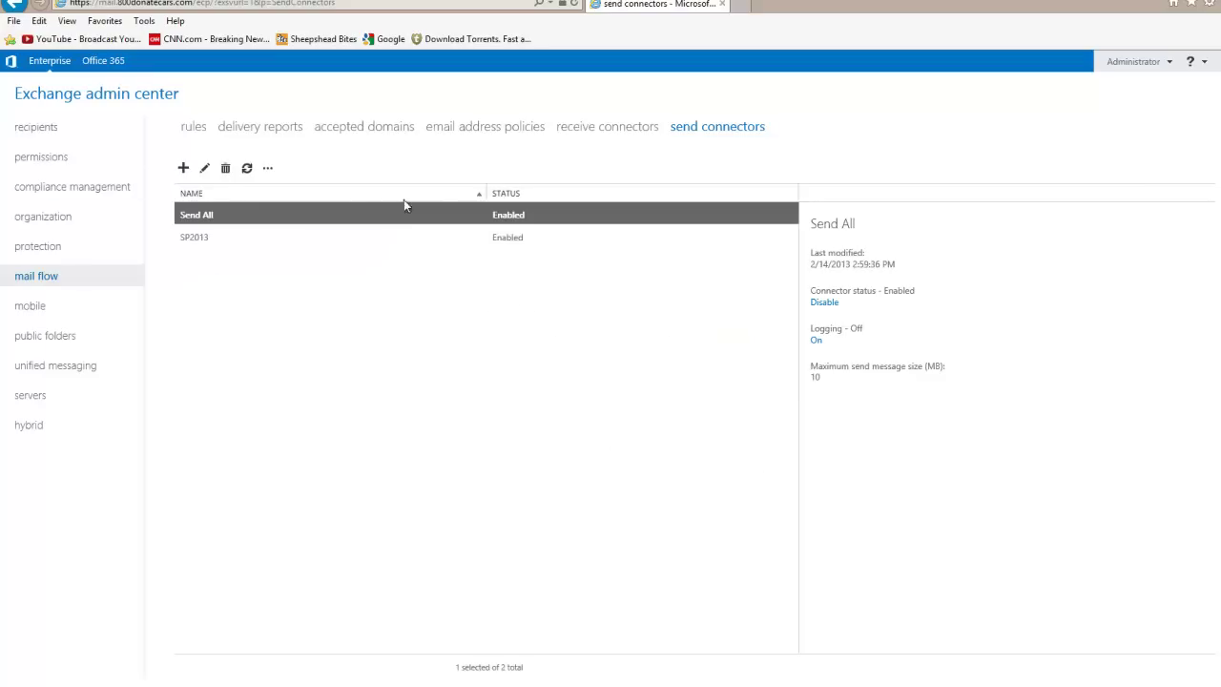
Step: Show the eight receive connectors on EXCHSRV, including Client Frontend EXCHSRV and SP2013 In
{"action": "left_click", "coordinate": [603, 134]}
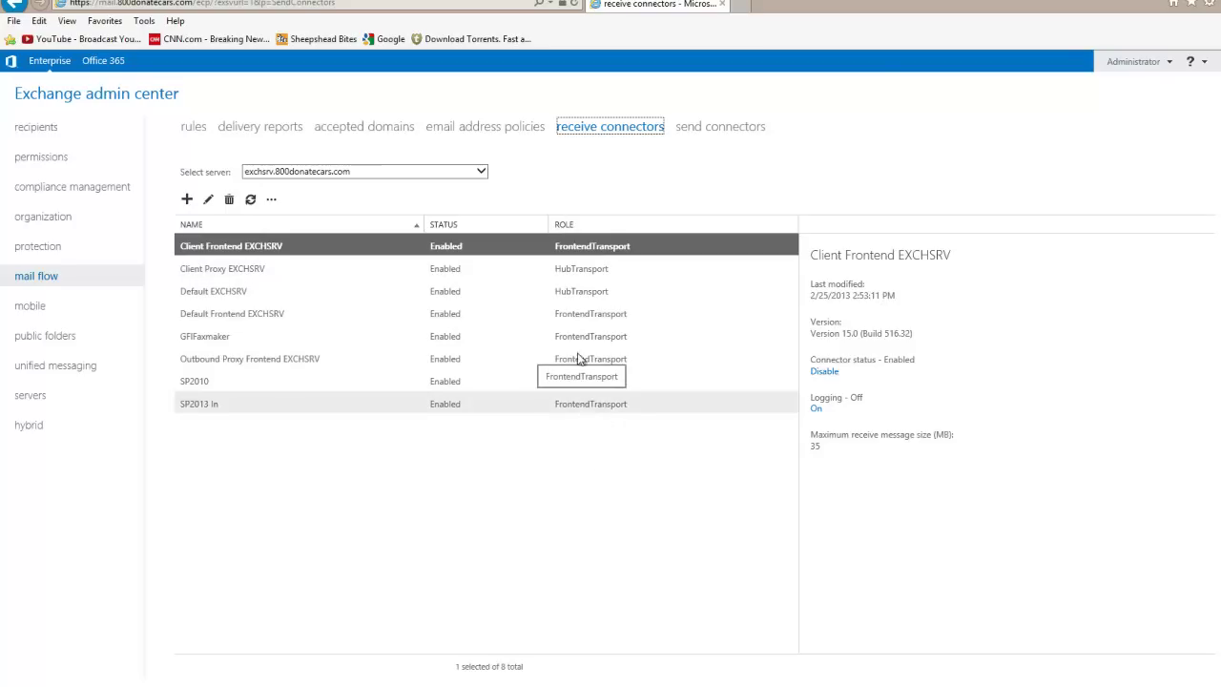
Step: Begin a Custom receive connector on exchsrv.800donatecars.com, leaving the role on Hub Transport
{"action": "left_click", "coordinate": [186, 199]}
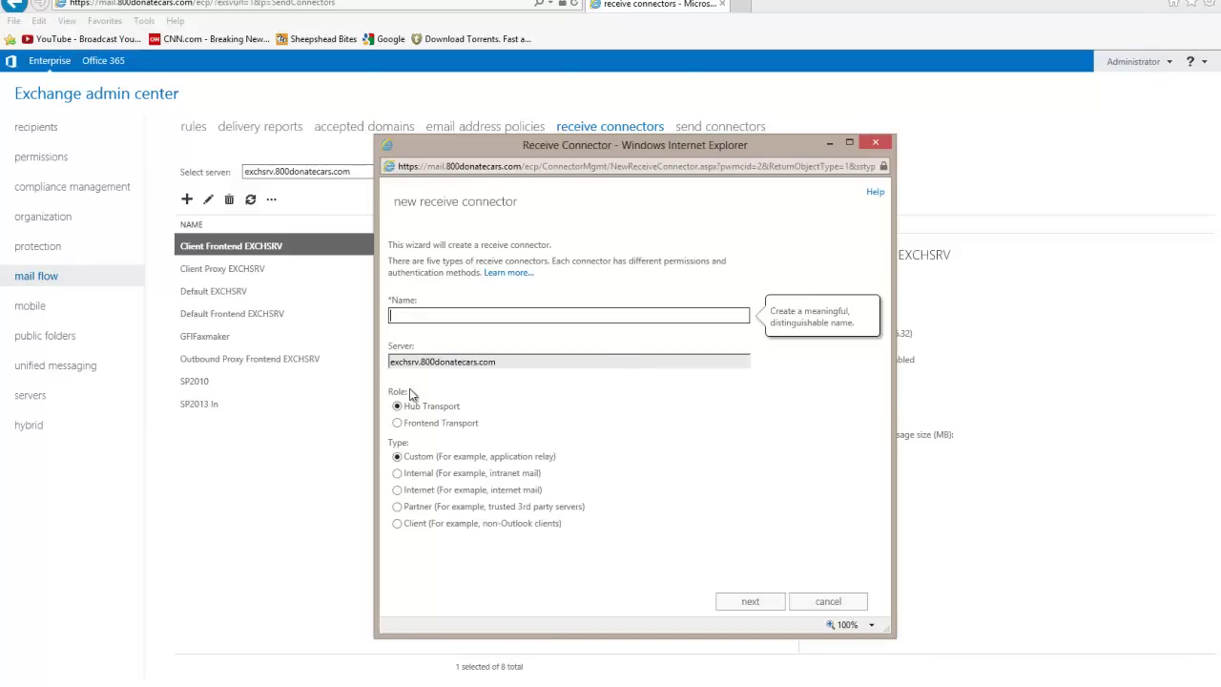
{"action": "left_click", "coordinate": [399, 424]}
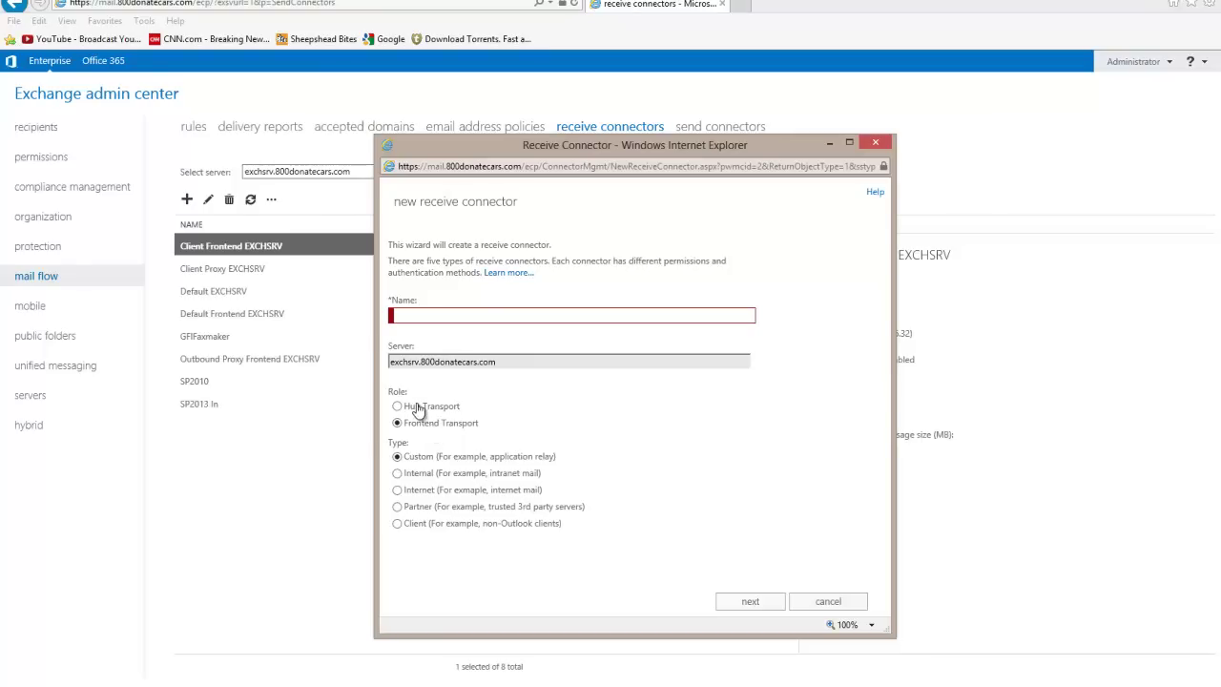
{"action": "left_click", "coordinate": [420, 407]}
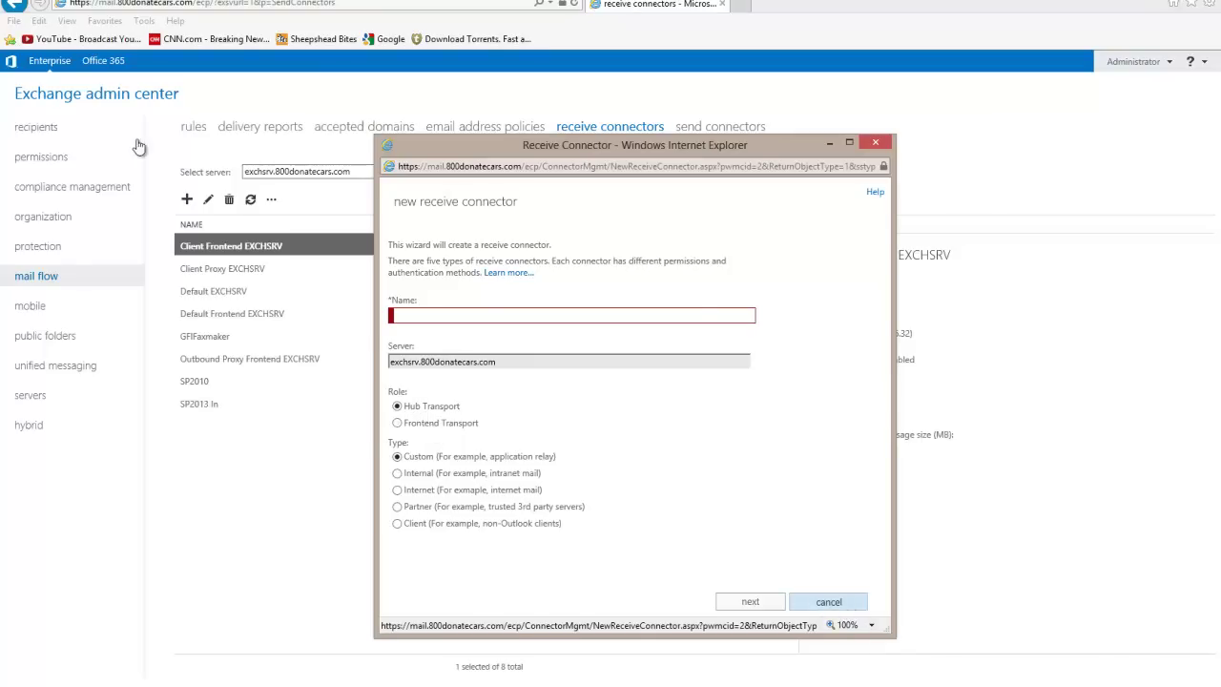
Step: Cancel the new receive connector wizard, sign back in, and open mobile device access settings
{"action": "left_click", "coordinate": [849, 605]}
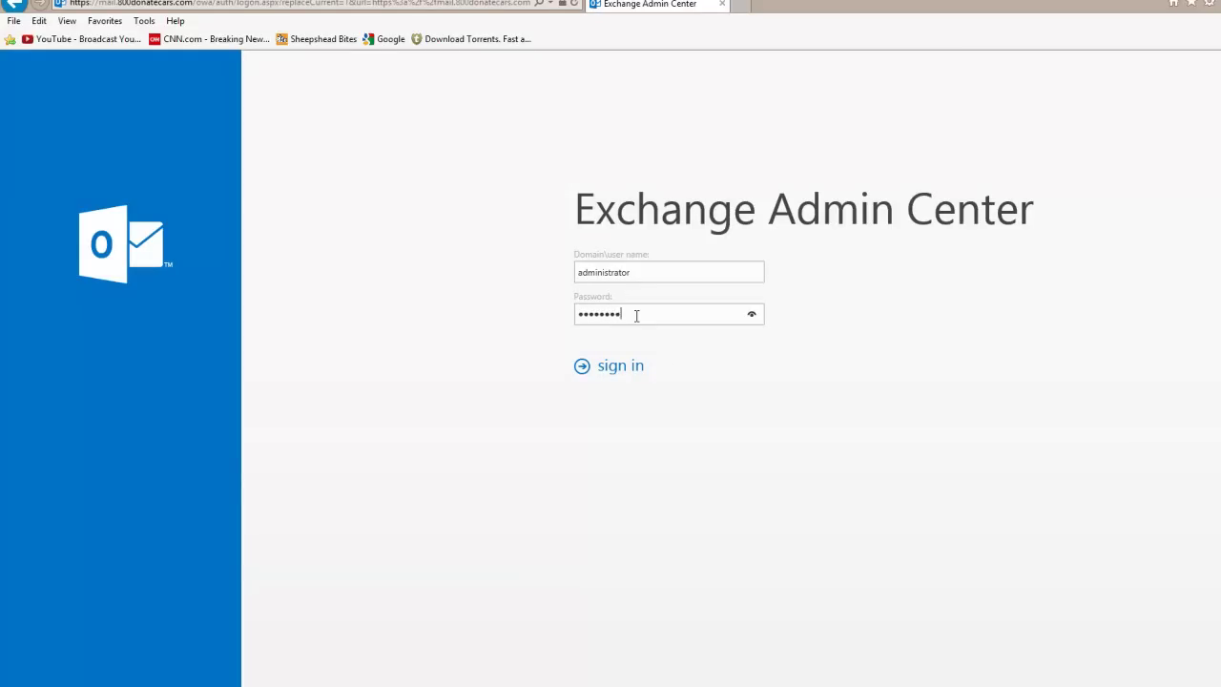
{"action": "key", "text": "Return"}
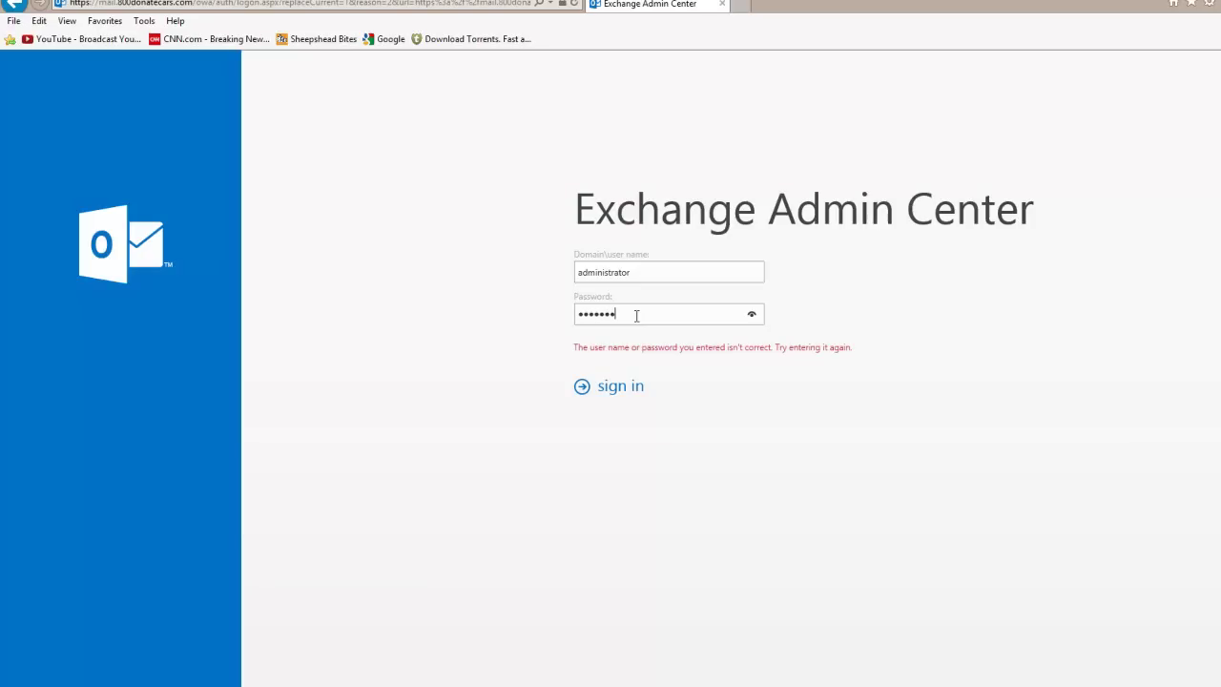
{"action": "key", "text": "Return"}
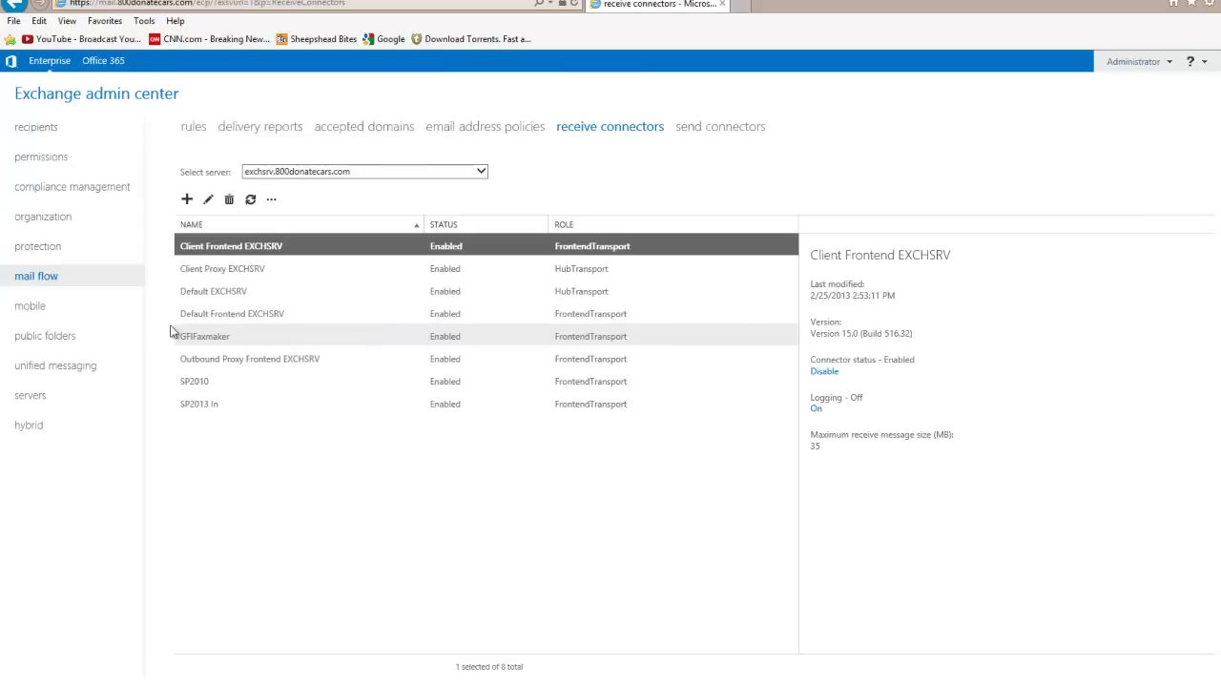
{"action": "left_click", "coordinate": [30, 306]}
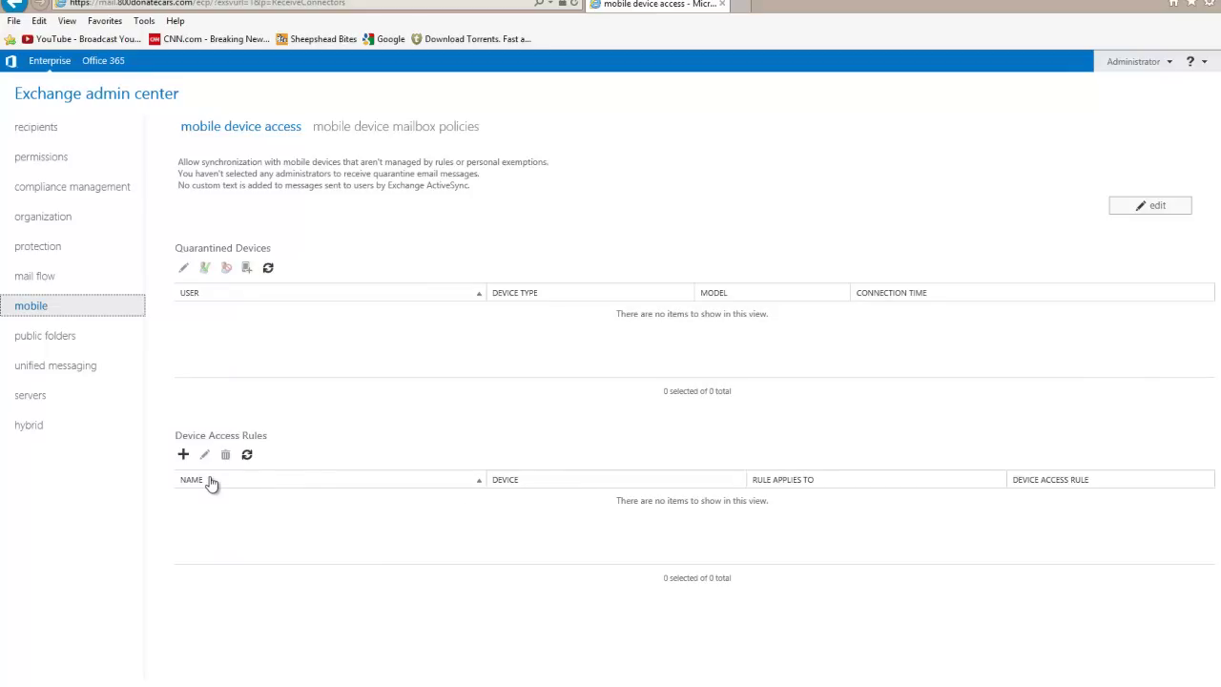
Step: Check the servers page, then return to the recipients list of four mailboxes
{"action": "left_click", "coordinate": [46, 403]}
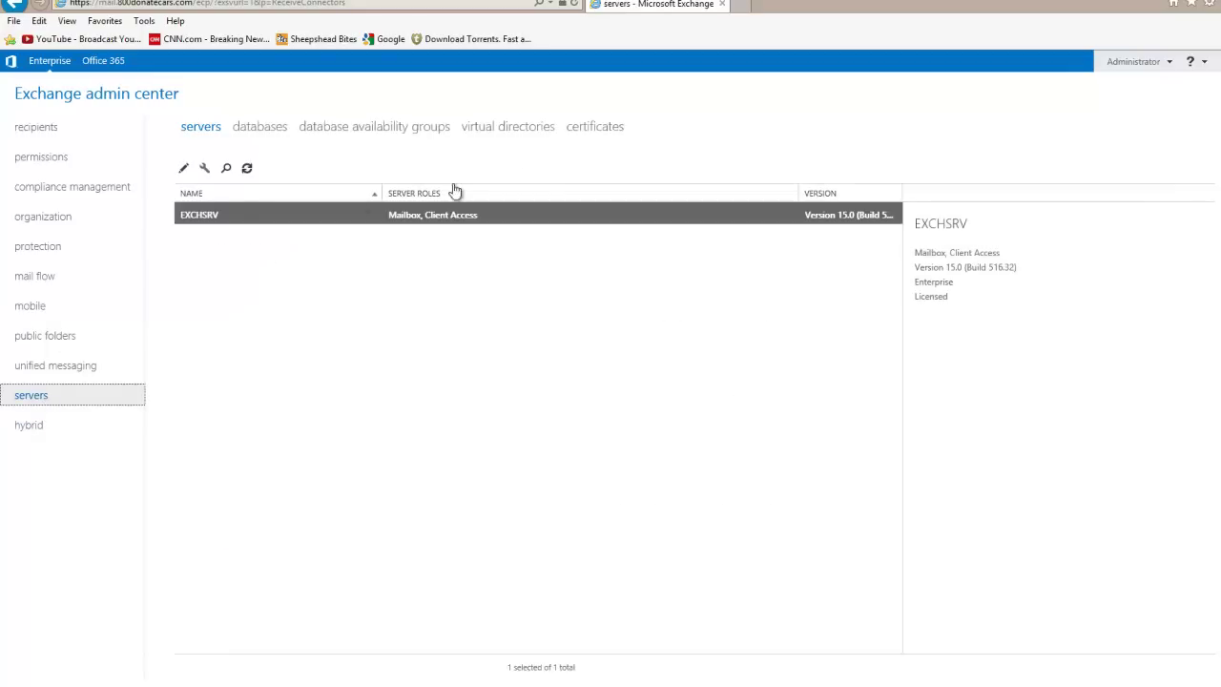
{"action": "left_click", "coordinate": [31, 127]}
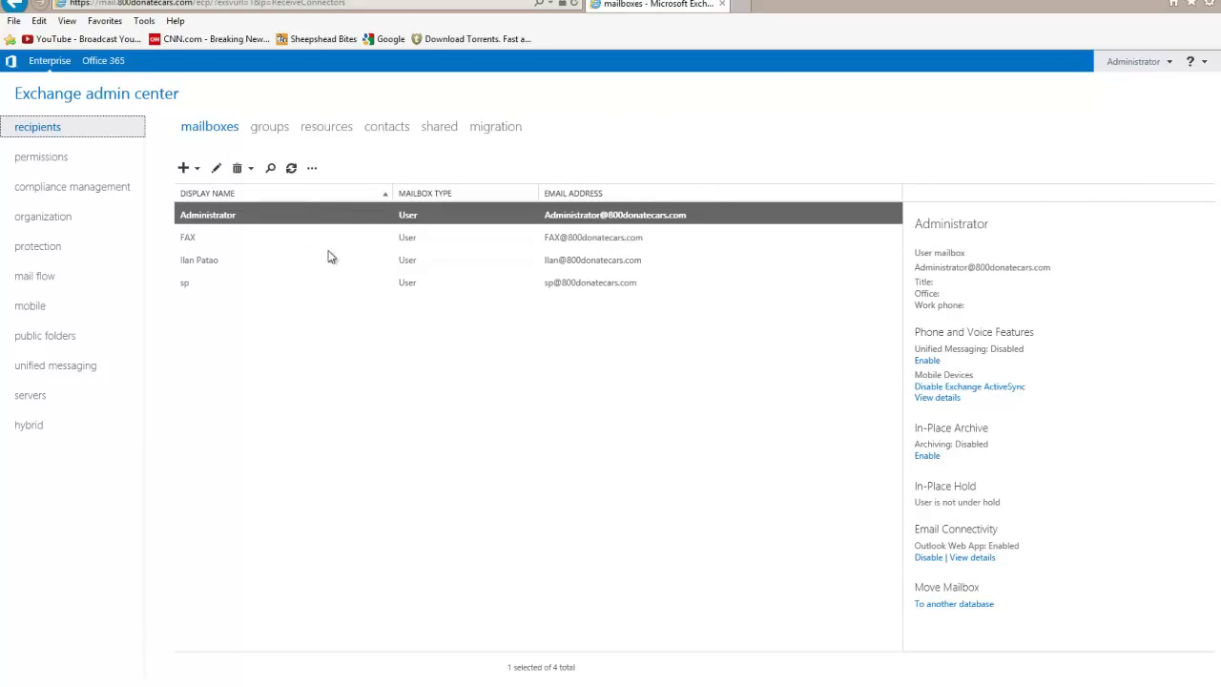
Step: Preview the add-mailbox choices, view organization sharing, then open the protection malware filter page
{"action": "left_click", "coordinate": [196, 168]}
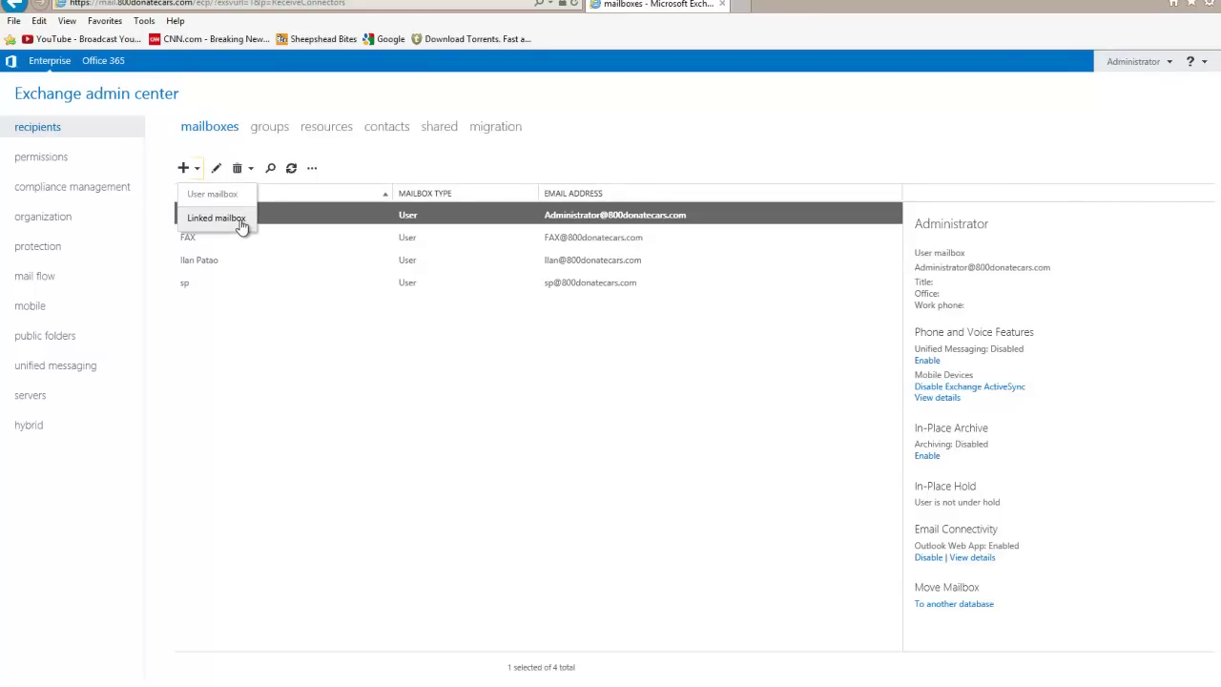
{"action": "left_click", "coordinate": [400, 388]}
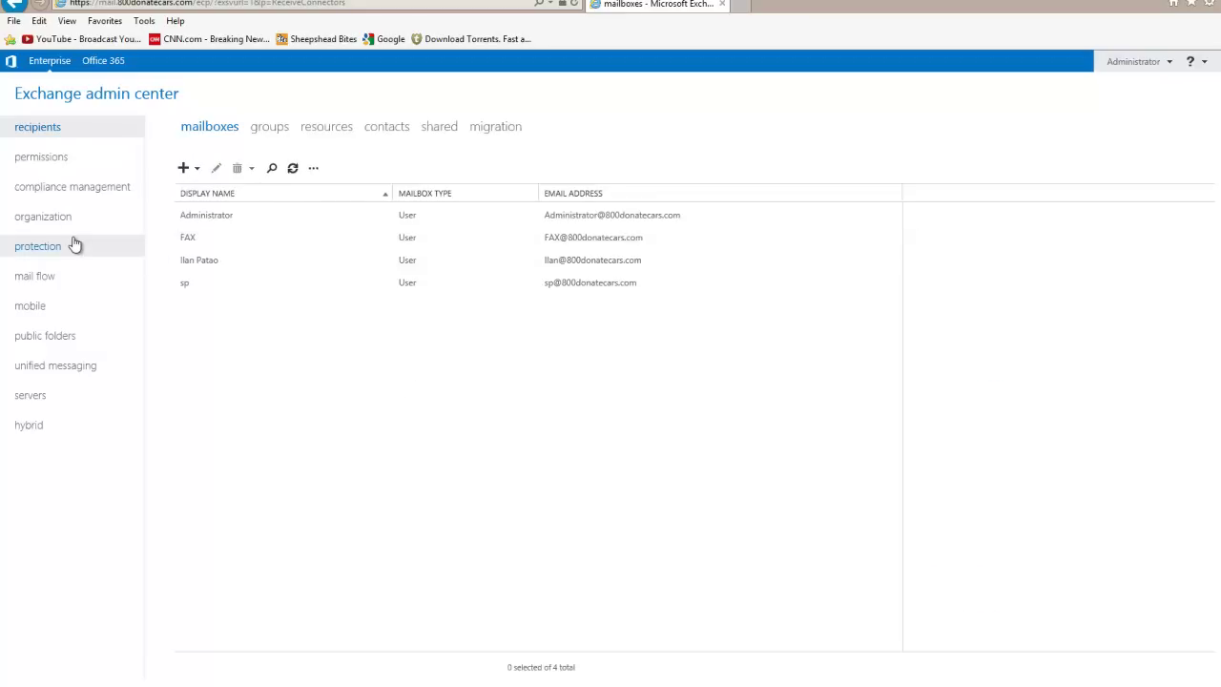
{"action": "left_click", "coordinate": [78, 224]}
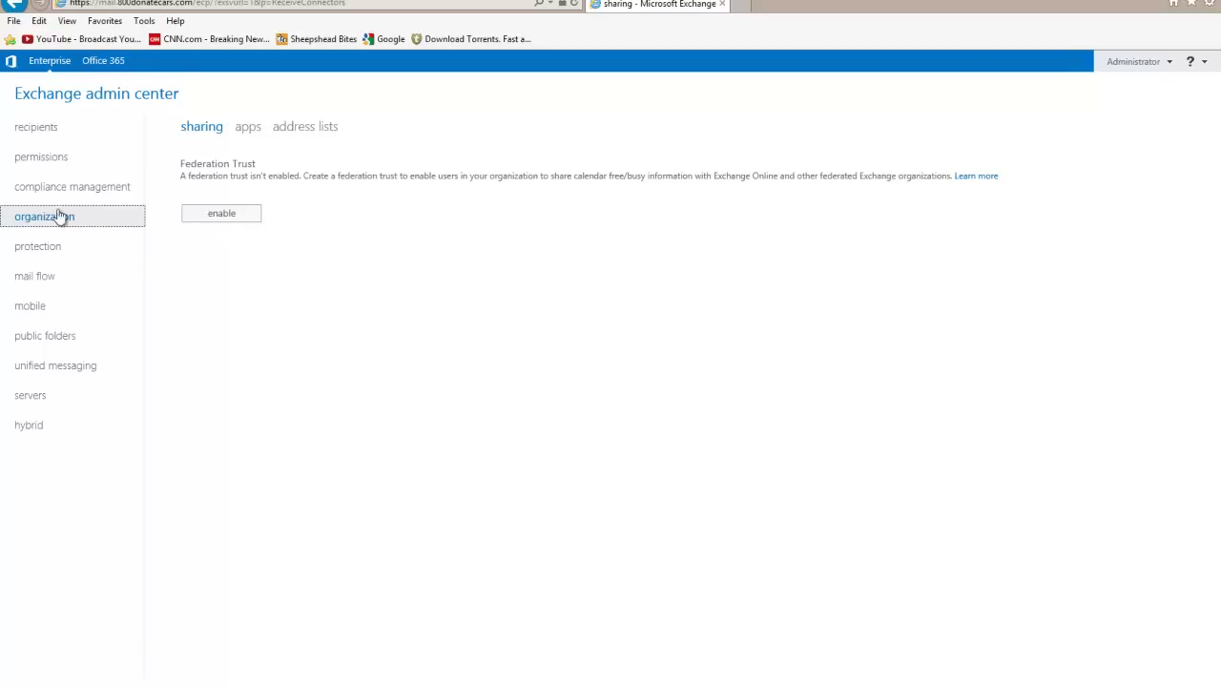
{"action": "left_click", "coordinate": [45, 246]}
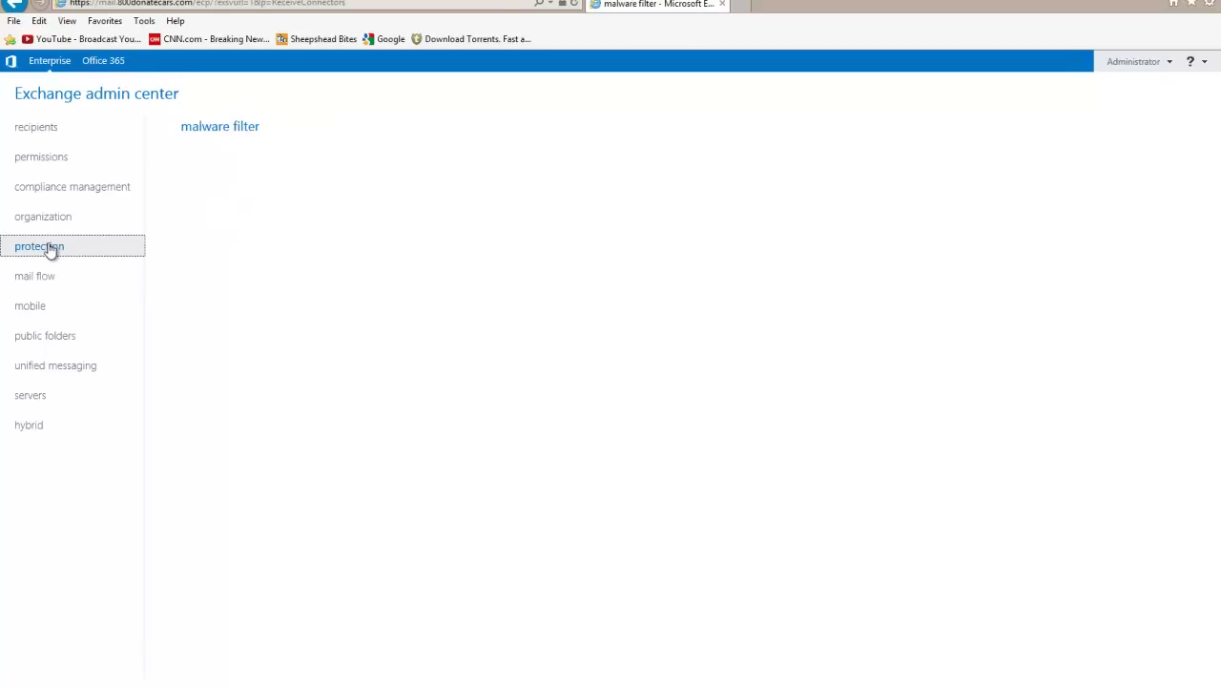
Step: In mail flow, view accepted domains and email address policies, then the eight receive connectors
{"action": "left_click", "coordinate": [84, 275]}
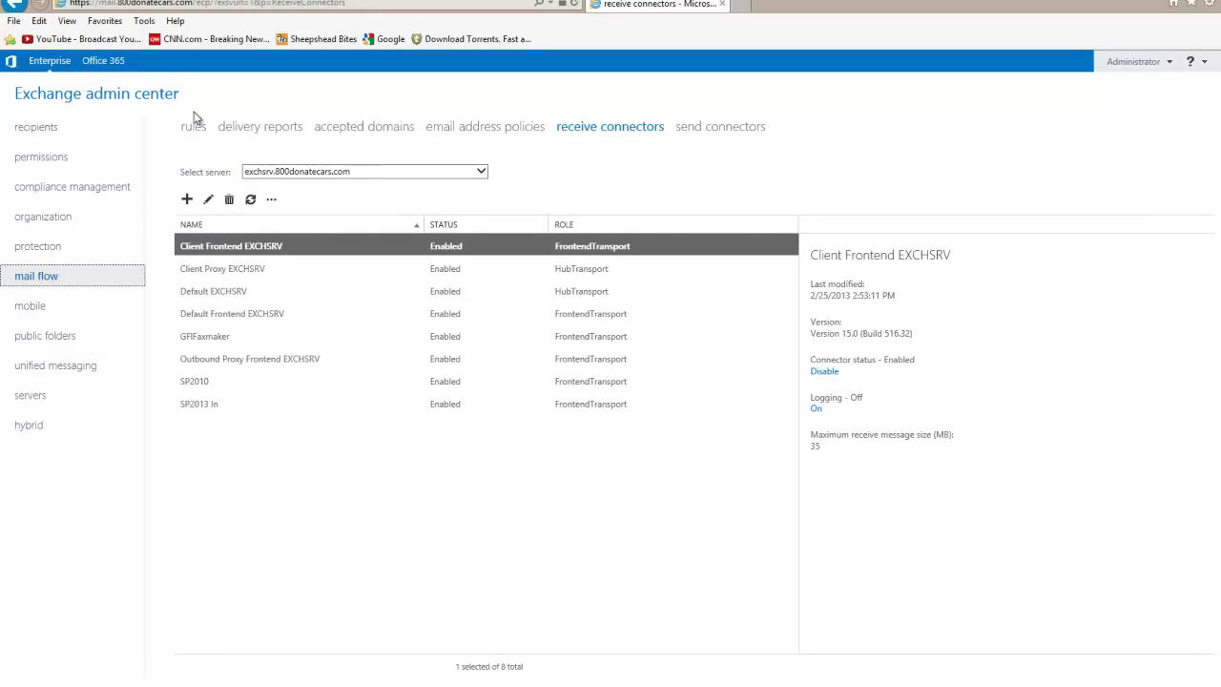
{"action": "left_click", "coordinate": [367, 125]}
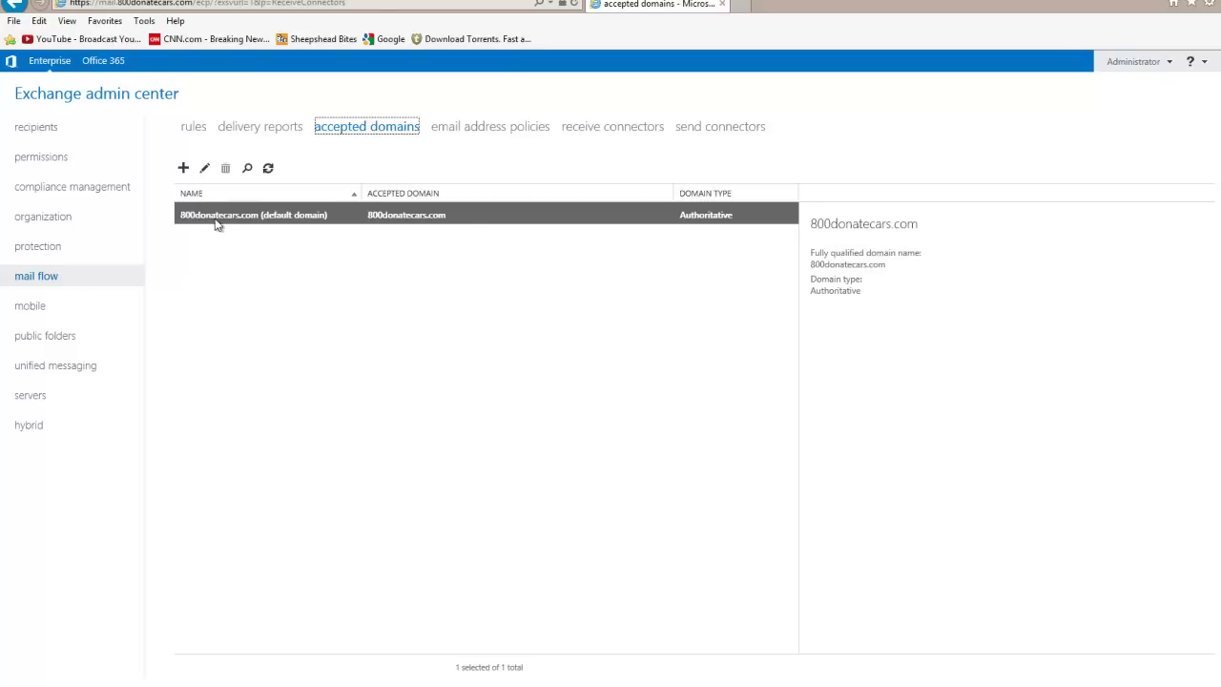
{"action": "left_click", "coordinate": [490, 127]}
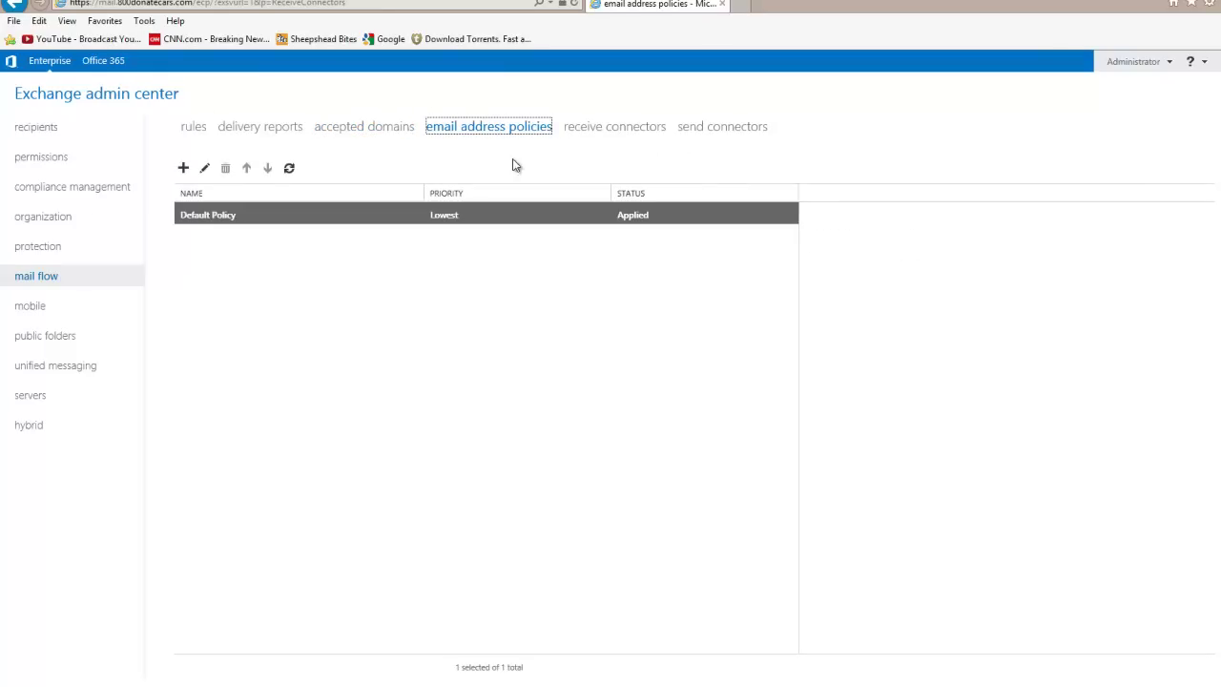
{"action": "left_click", "coordinate": [628, 140]}
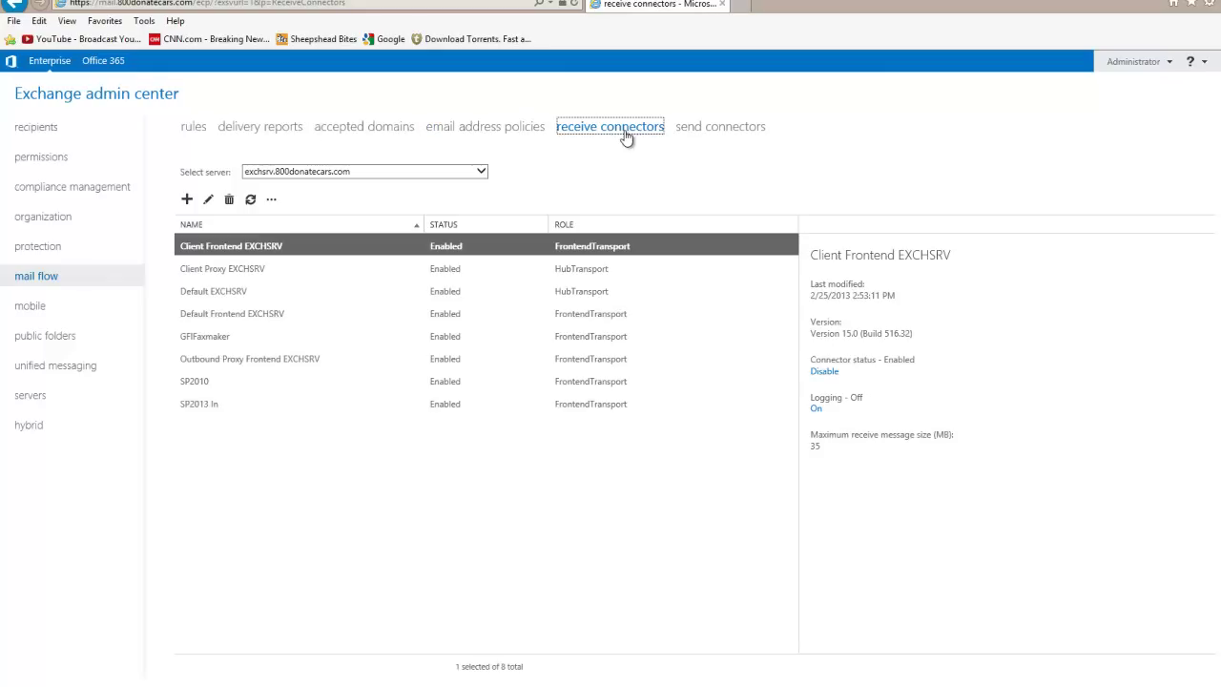
Step: Switch between receive and send connectors, ending on send connectors Send All and SP2013
{"action": "left_click", "coordinate": [713, 134]}
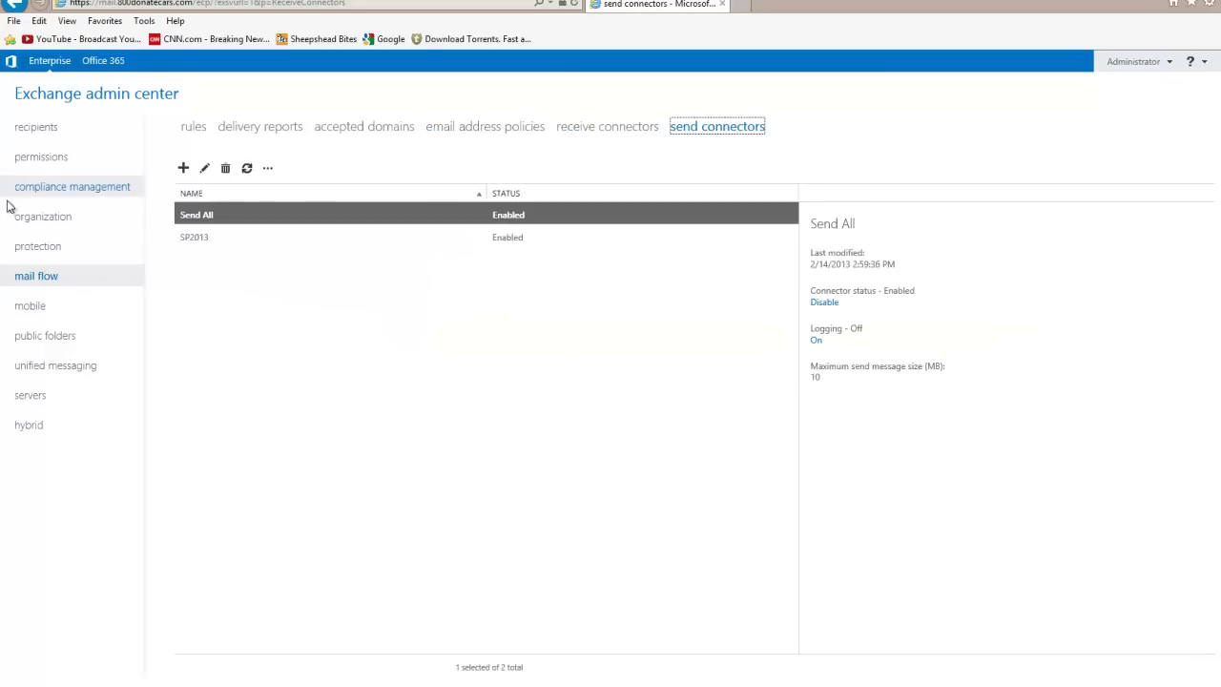
{"action": "left_click", "coordinate": [578, 128]}
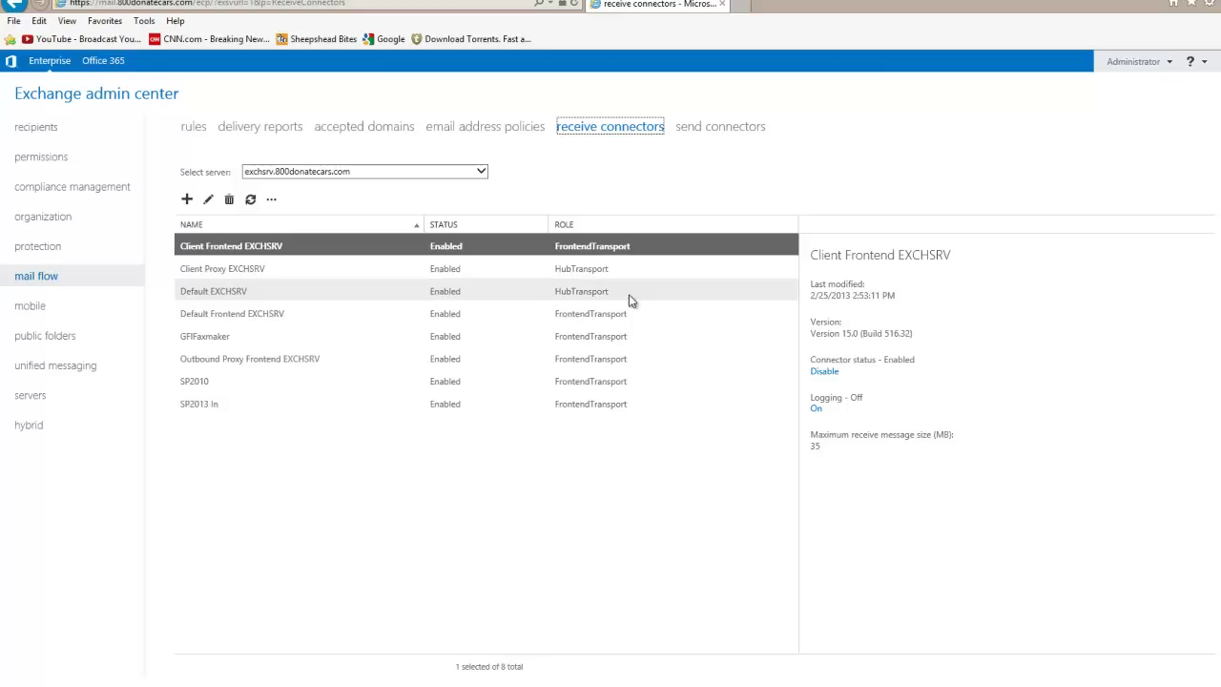
{"action": "left_click", "coordinate": [727, 131]}
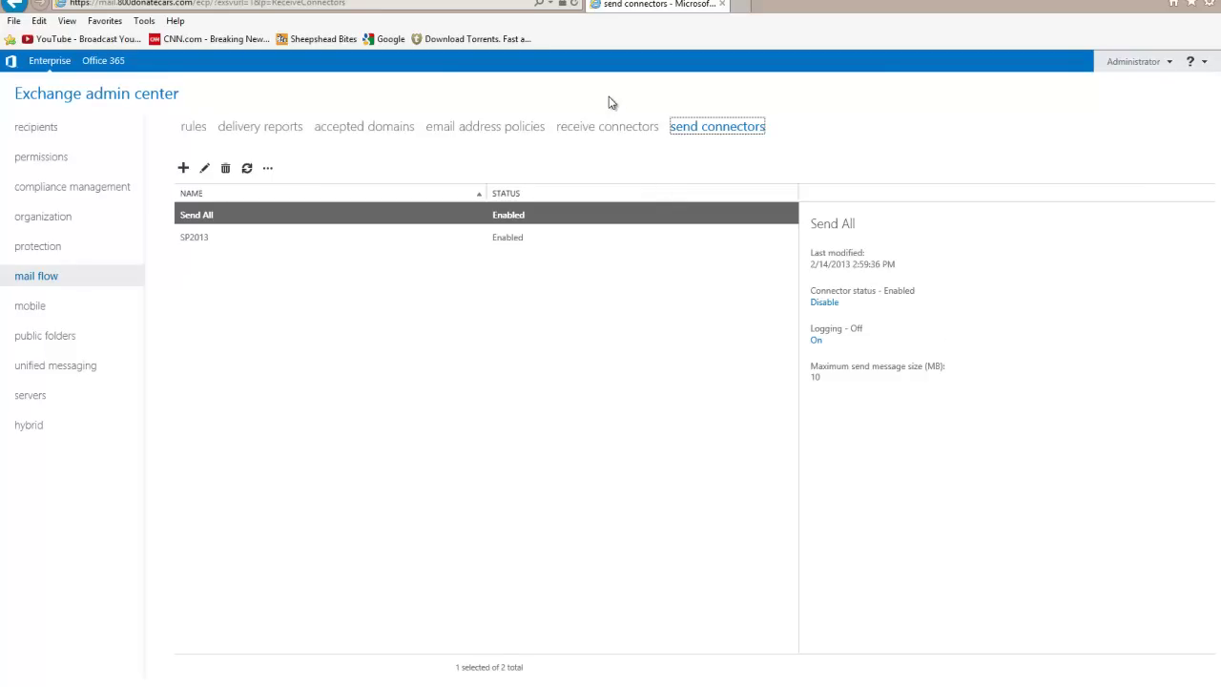
Step: Visit recipients, permissions, compliance management, organization and protection, then return to mail flow receive connectors
{"action": "left_click", "coordinate": [609, 128]}
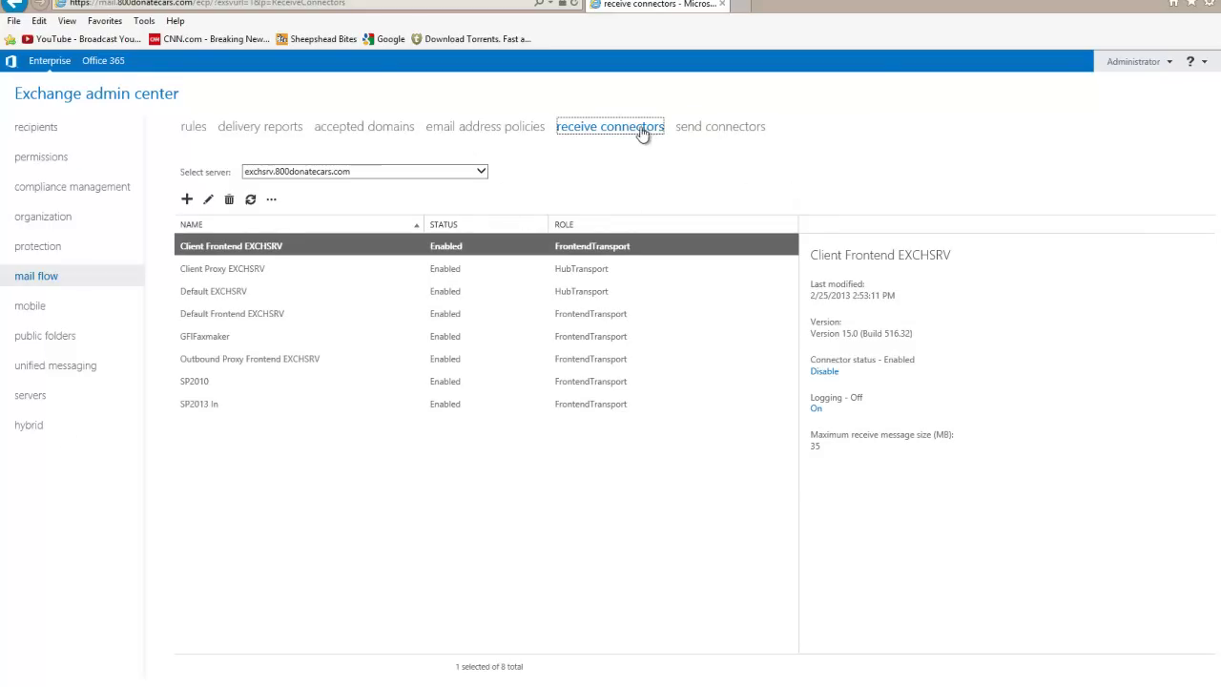
{"action": "left_click", "coordinate": [755, 131]}
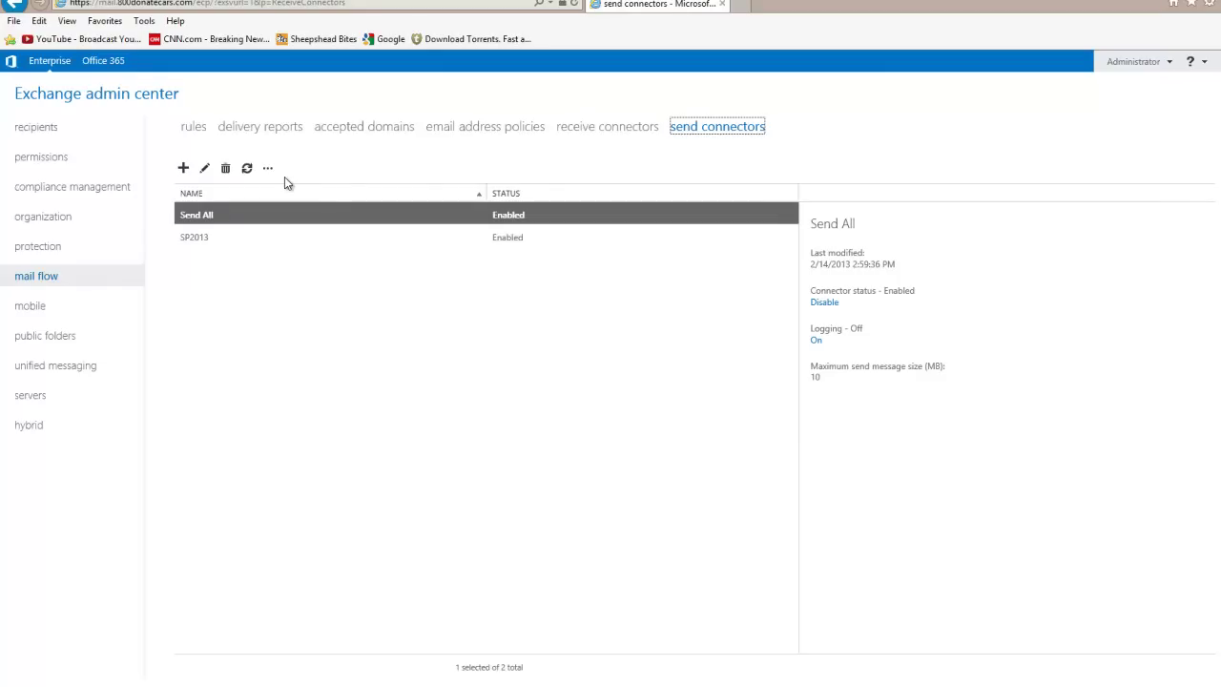
{"action": "left_click", "coordinate": [67, 138]}
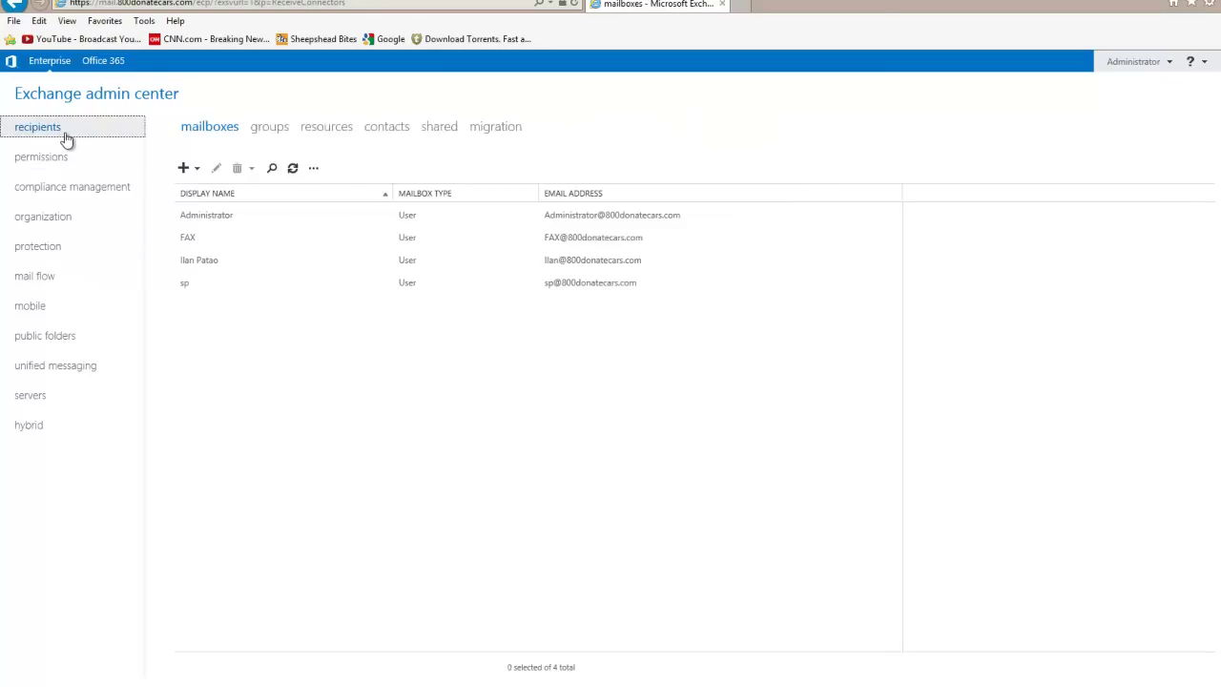
{"action": "left_click", "coordinate": [73, 160]}
{"action": "left_click", "coordinate": [89, 190]}
{"action": "left_click", "coordinate": [90, 216]}
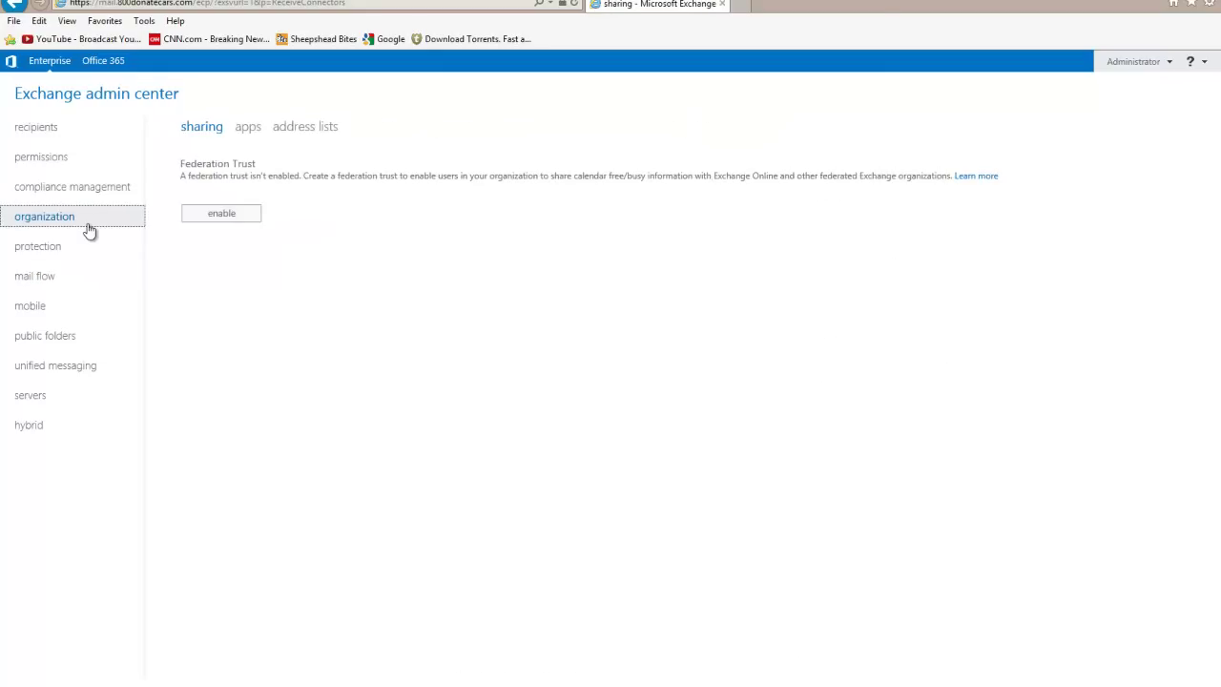
{"action": "left_click", "coordinate": [87, 250]}
{"action": "left_click", "coordinate": [87, 275]}
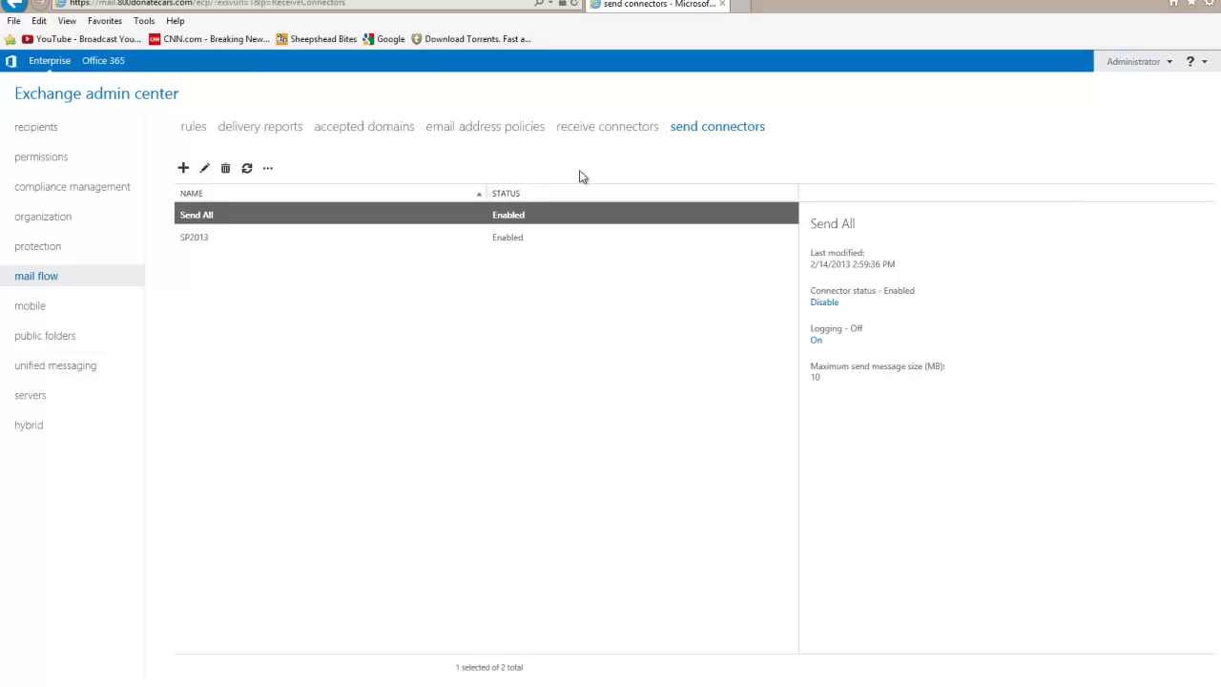
{"action": "left_click", "coordinate": [593, 134]}
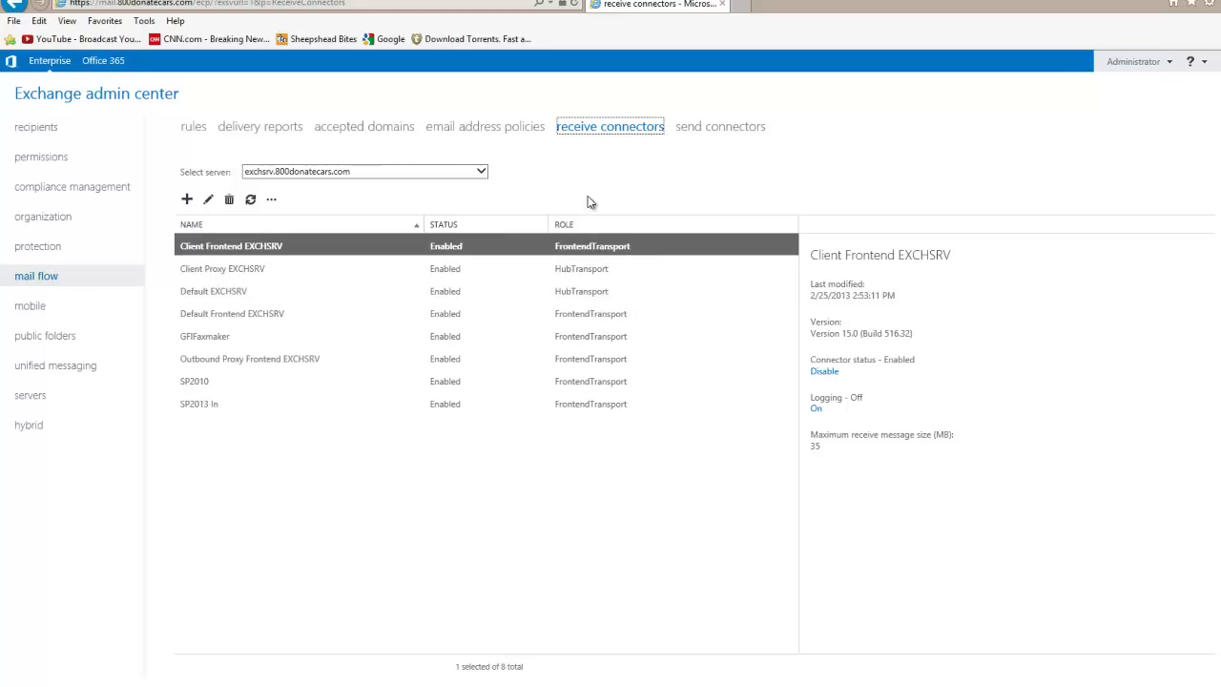
Step: Search Google for 'exchange test' in a new tab and open Microsoft Remote Connectivity Analyzer
{"action": "left_click", "coordinate": [744, 5]}
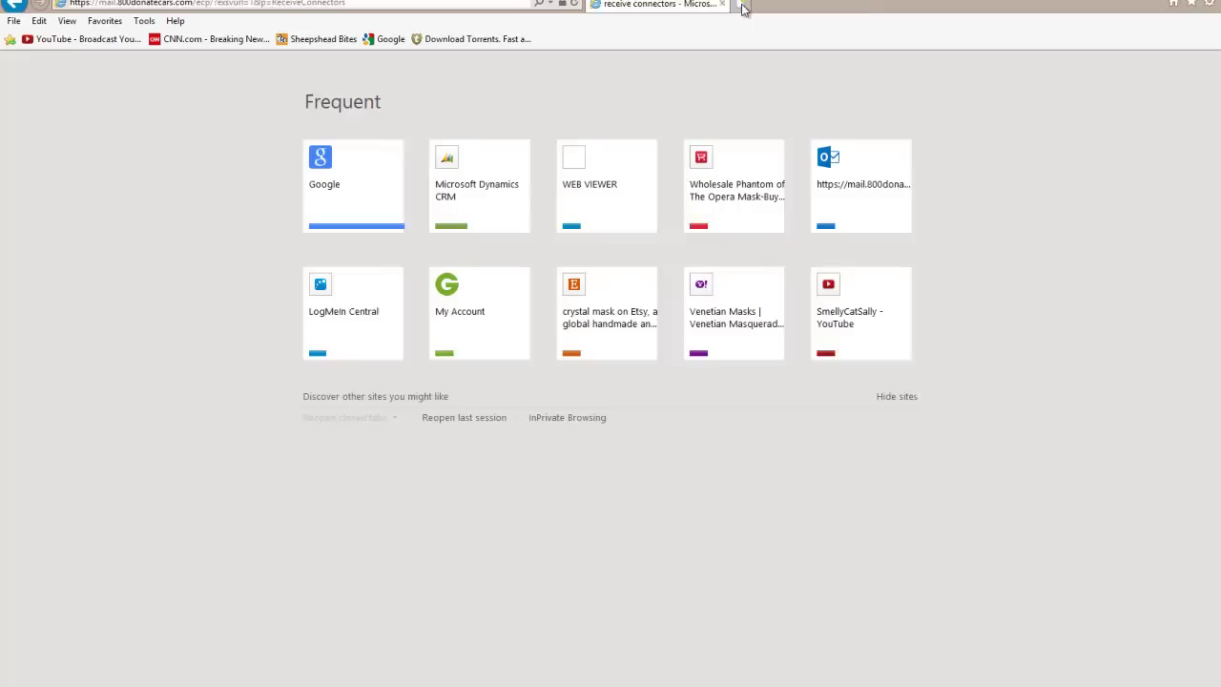
{"action": "left_click", "coordinate": [335, 164]}
{"action": "type", "text": "exchange test"}
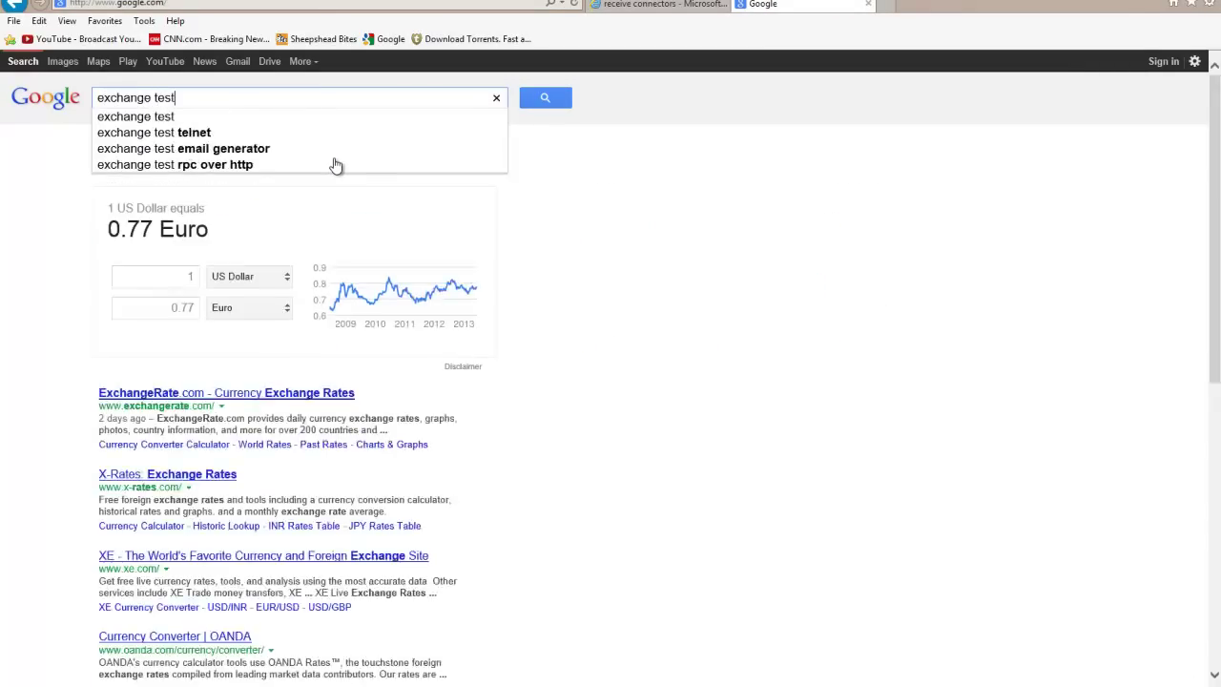
{"action": "key", "text": "Return"}
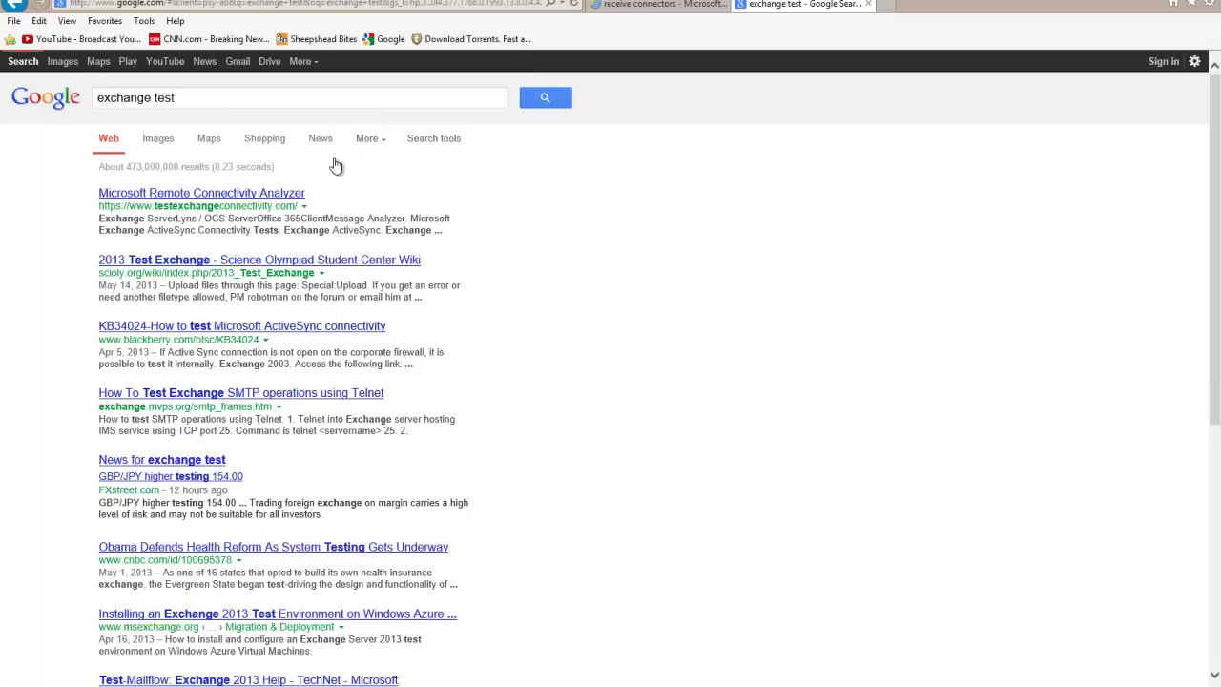
{"action": "left_click", "coordinate": [164, 198]}
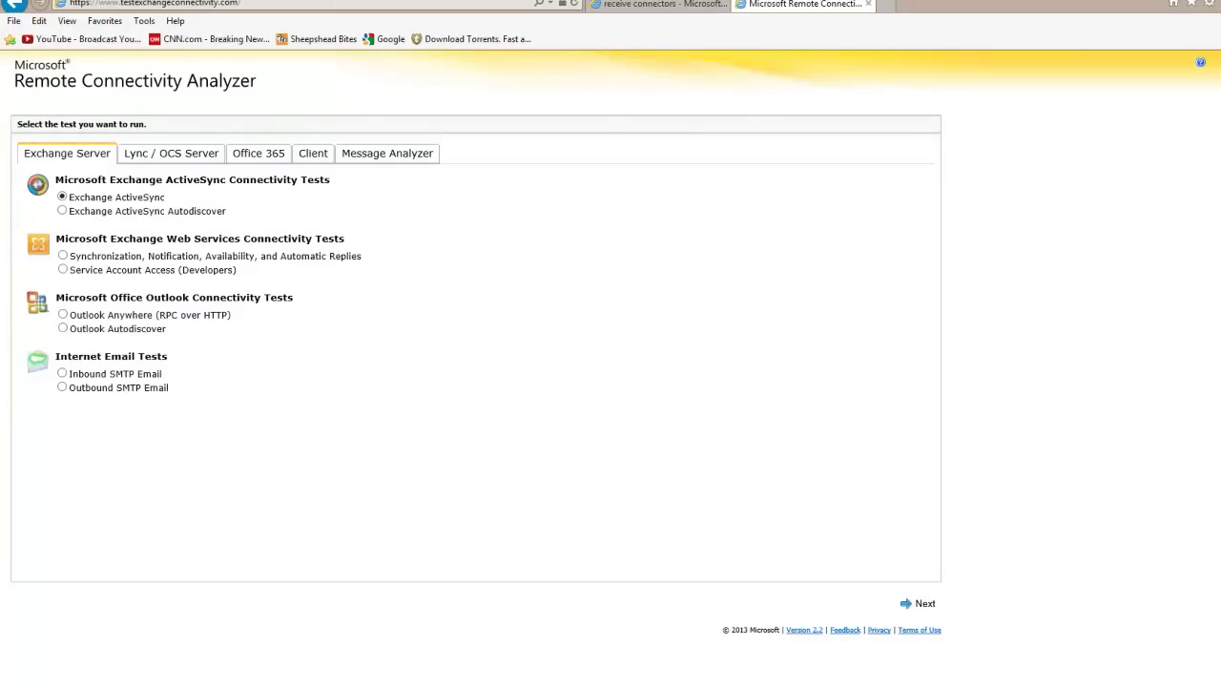
Step: Select the Inbound, then the Outbound SMTP Email test, and return to the Exchange admin center
{"action": "left_click", "coordinate": [667, 4]}
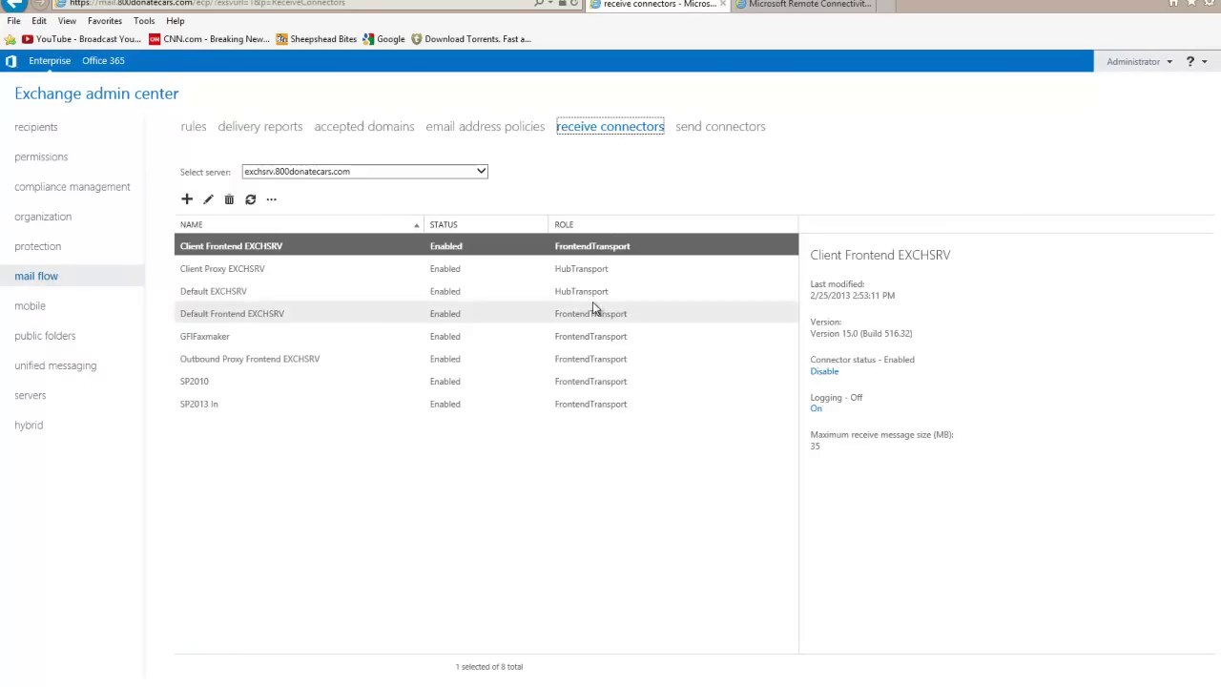
{"action": "left_click", "coordinate": [742, 6]}
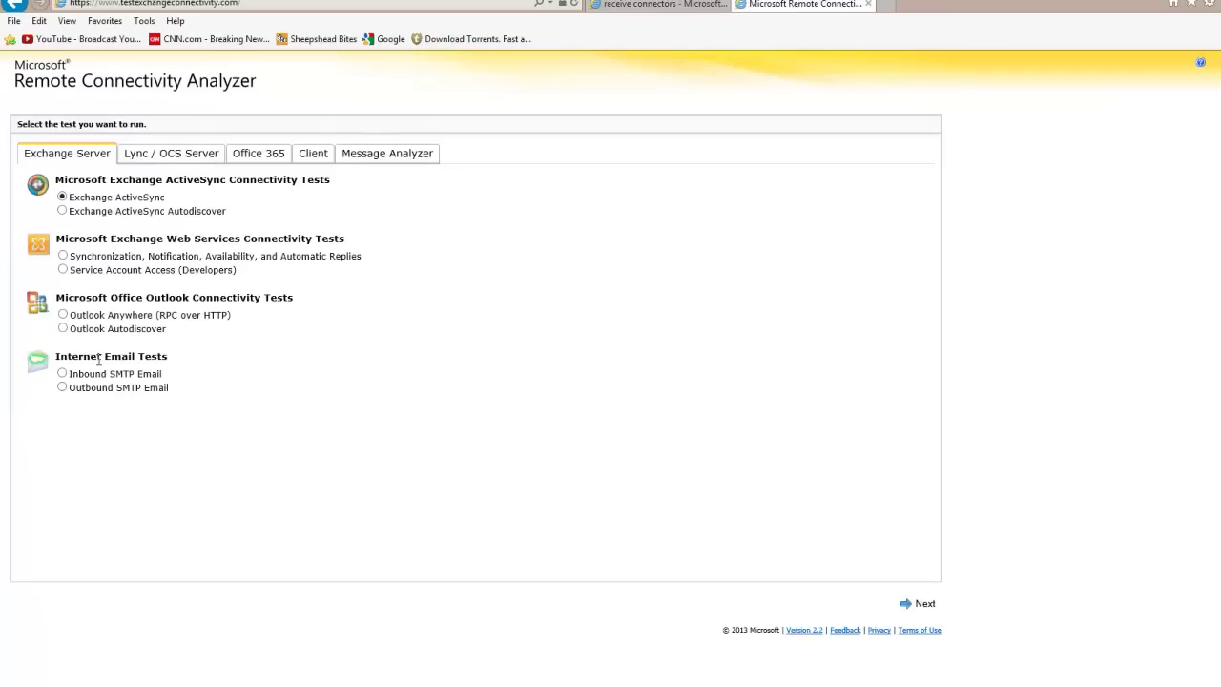
{"action": "left_click", "coordinate": [63, 374]}
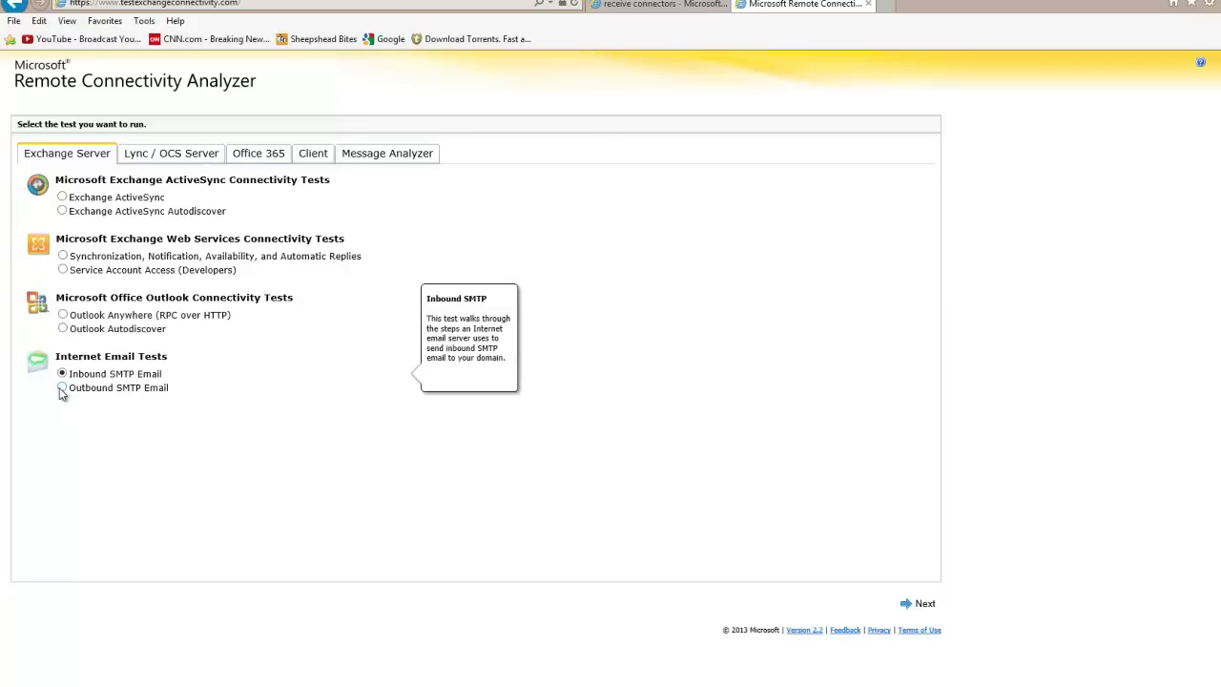
{"action": "left_click", "coordinate": [63, 389]}
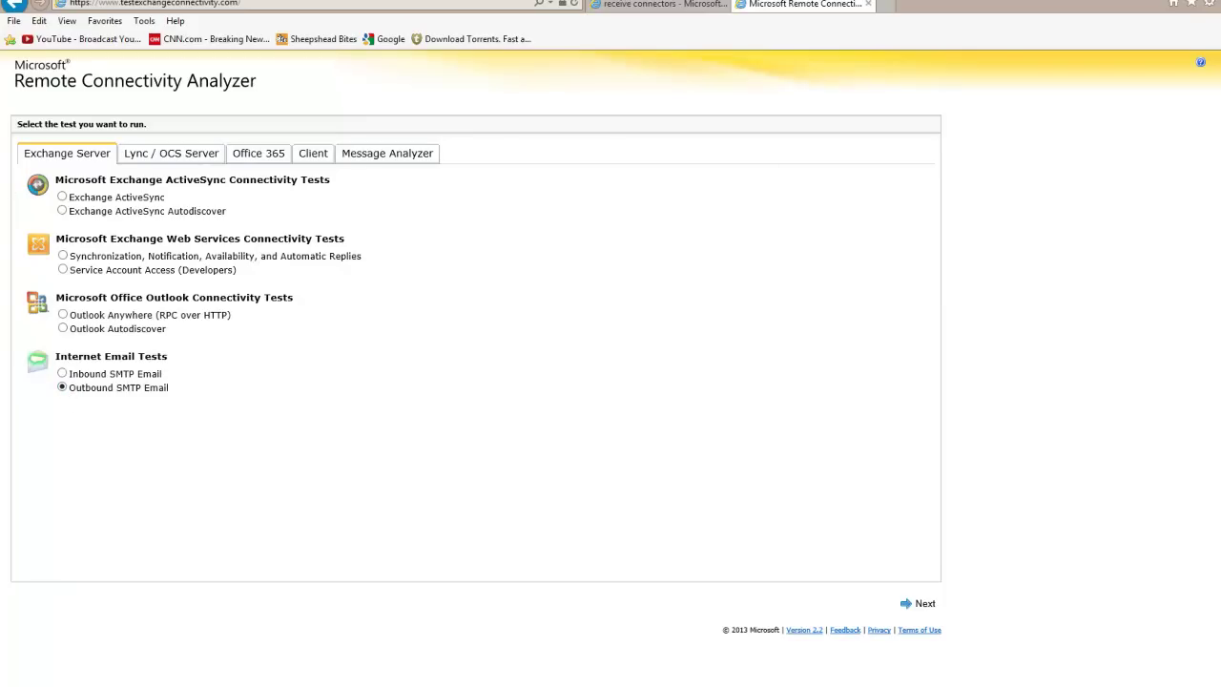
{"action": "left_click", "coordinate": [635, 5]}
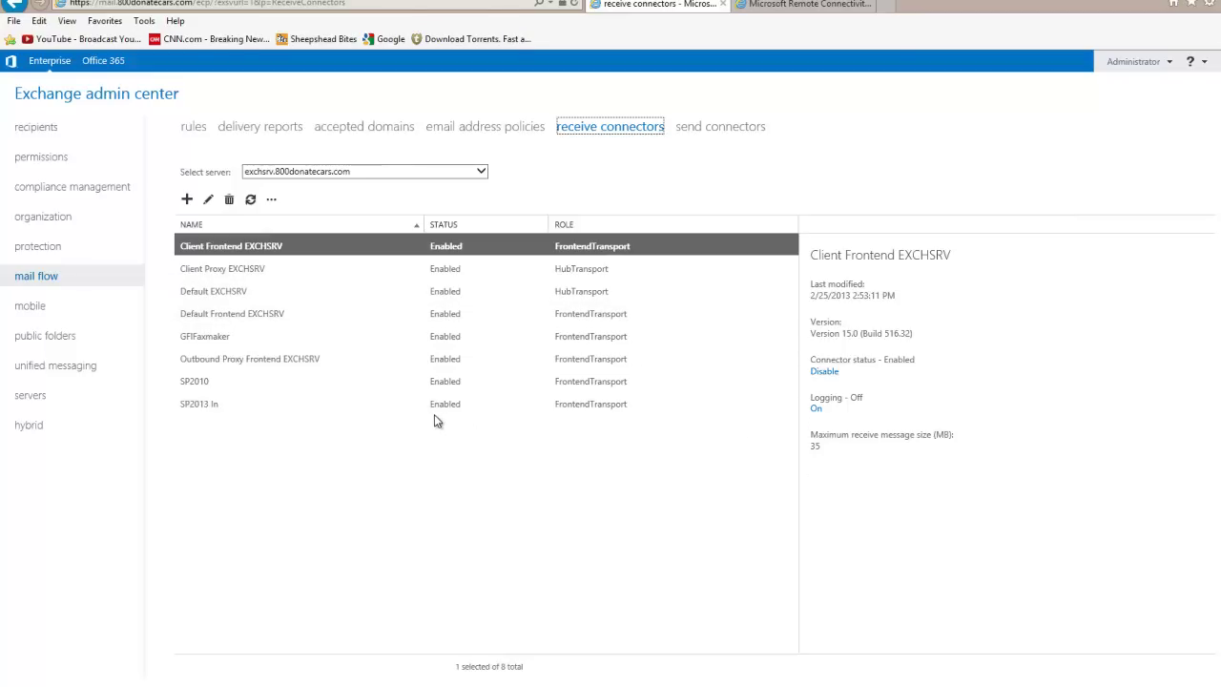
Step: Back on the eight receive connectors on exchsrv.800donatecars.com, deselect the chosen connector row
{"action": "left_click", "coordinate": [784, 5]}
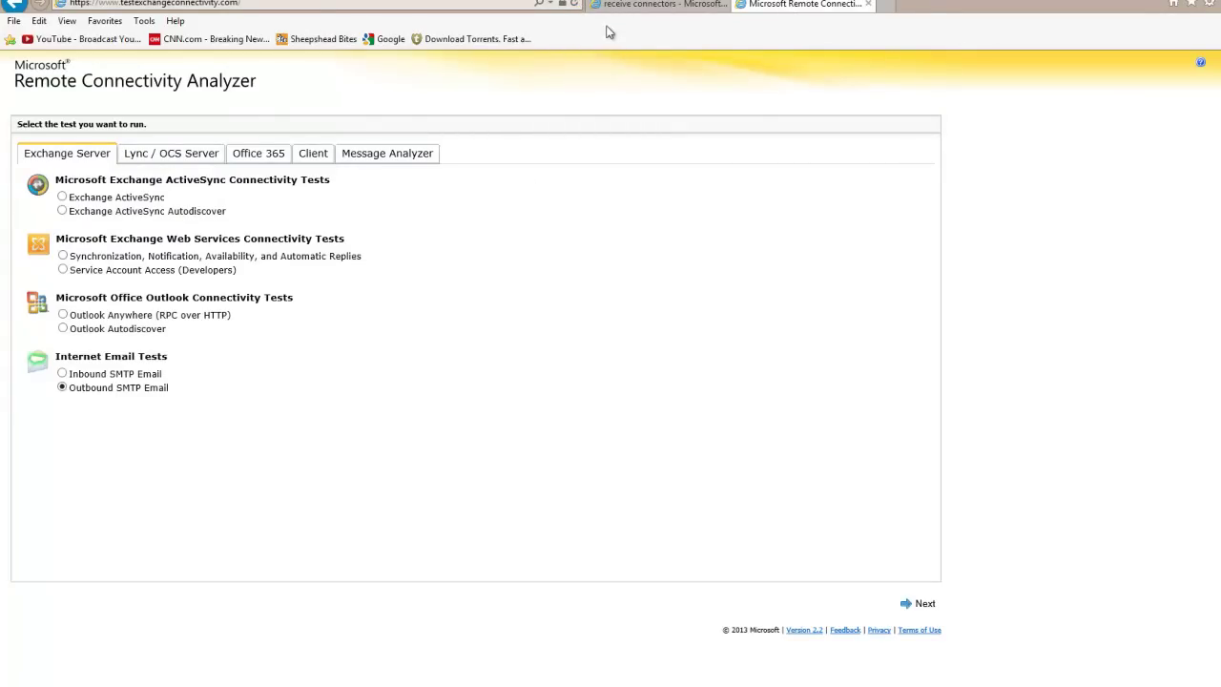
{"action": "left_click", "coordinate": [629, 8]}
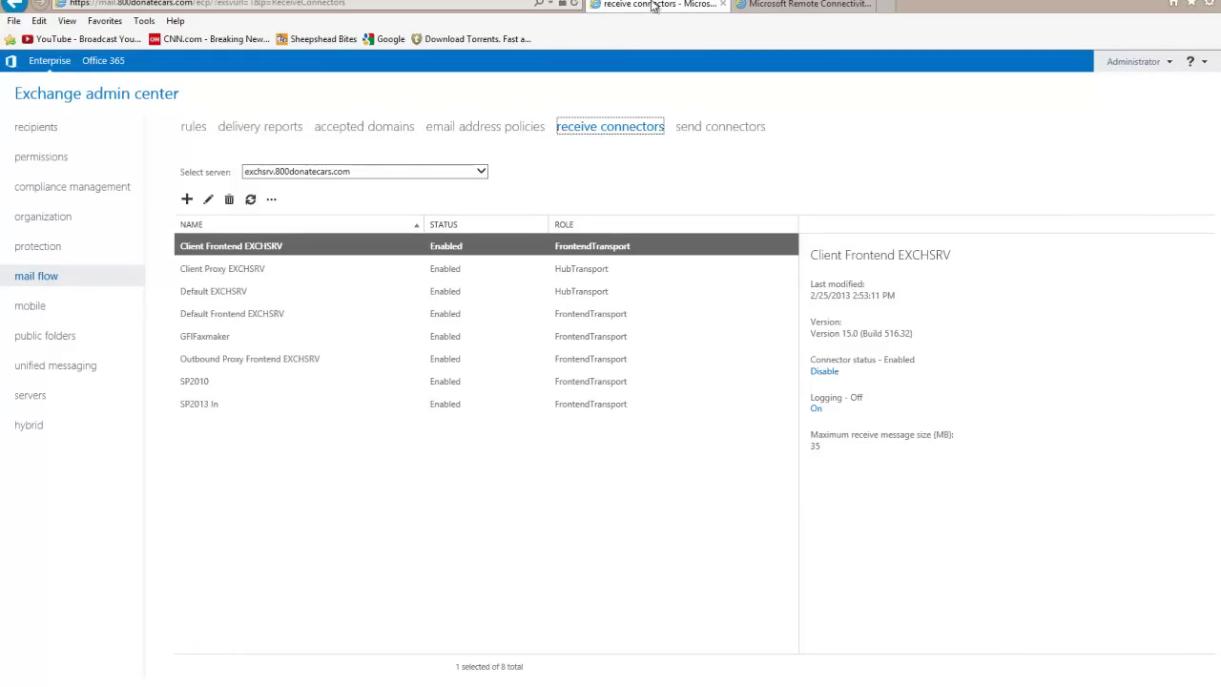
{"action": "left_click", "coordinate": [762, 530]}
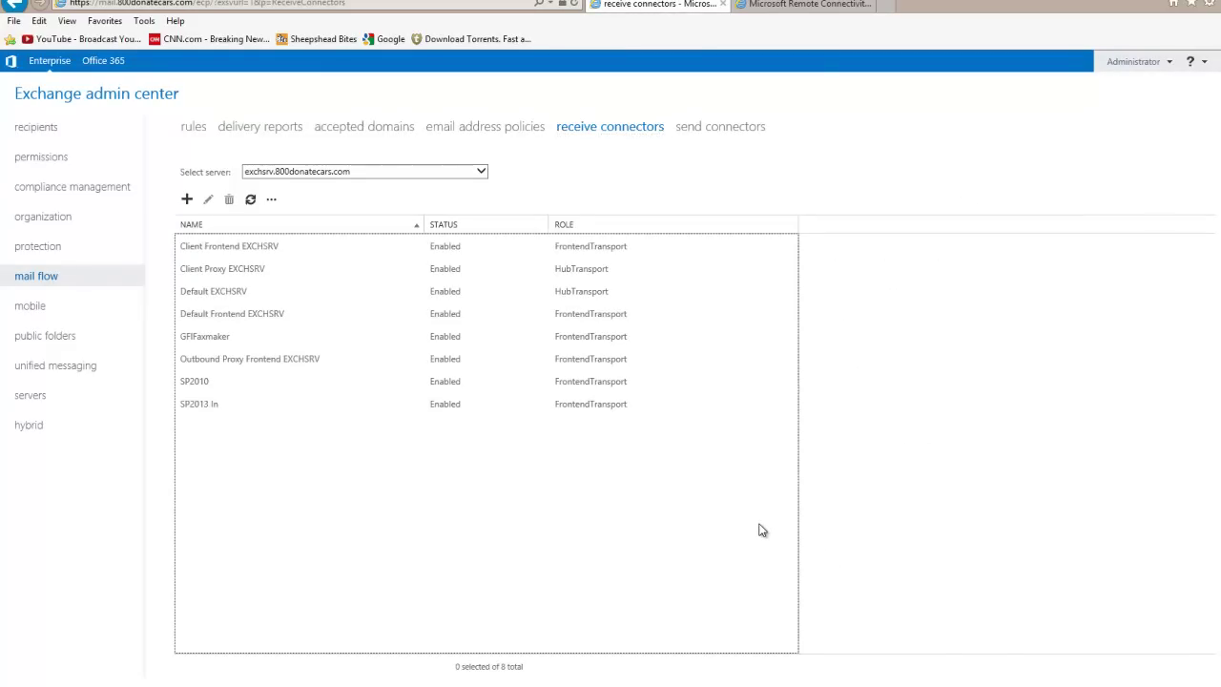